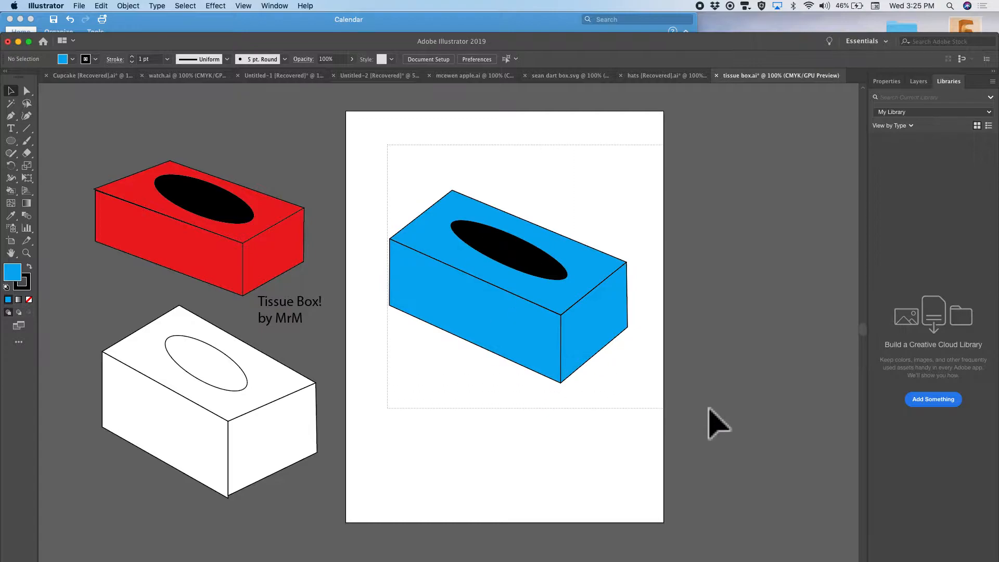
Move the blue tissue box off the artboard to the empty canvas on its right
{"action": "mouse_move", "coordinate": [611, 292]}
{"action": "left_mouse_down"}
{"action": "mouse_move", "coordinate": [662, 267]}
{"action": "mouse_move", "coordinate": [895, 266]}
{"action": "left_mouse_up"}
{"action": "left_click_drag", "start_coordinate": [435, 258], "coordinate": [740, 258]}
{"action": "left_click", "coordinate": [431, 215]}
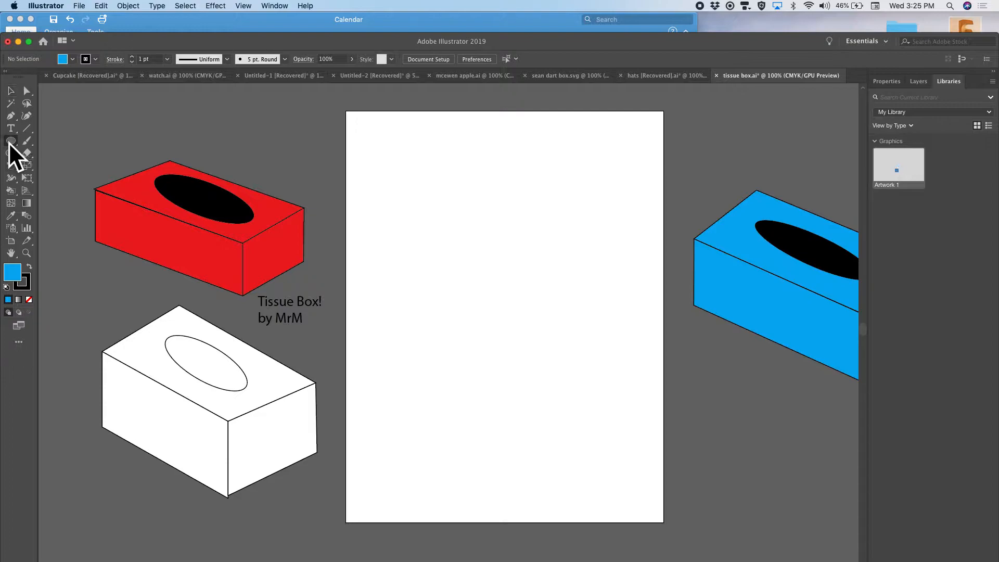
Draw a rectangle about 253 × 128 pt on the artboard and set its fill to none
{"action": "left_click_drag", "start_coordinate": [9, 141], "coordinate": [51, 138]}
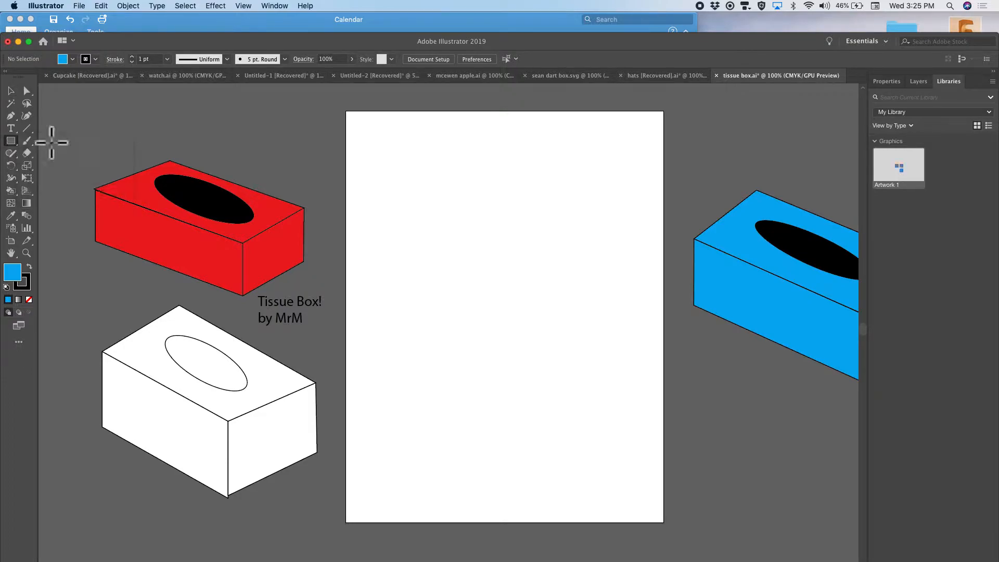
{"action": "left_click_drag", "start_coordinate": [400, 250], "coordinate": [531, 316]}
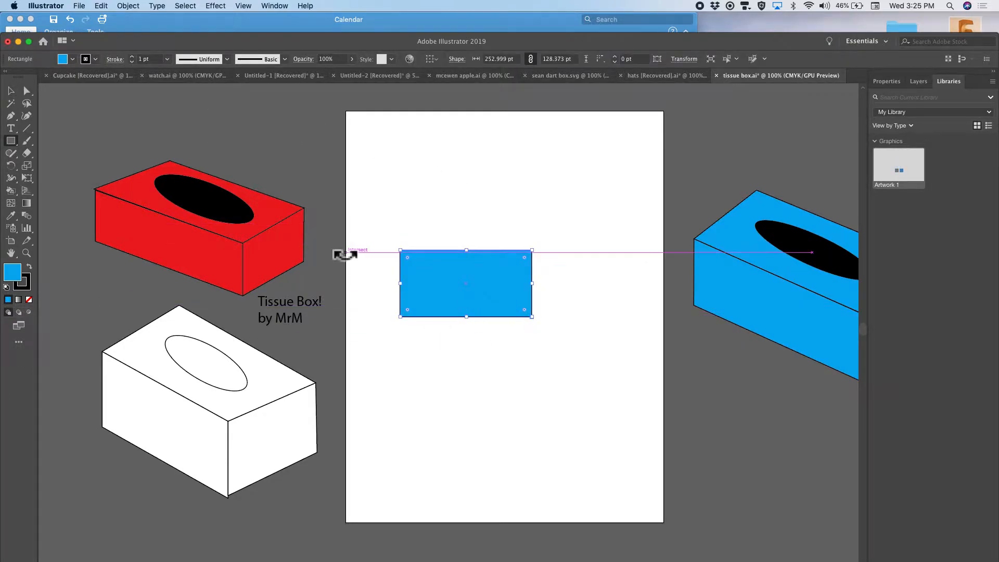
{"action": "left_click", "coordinate": [72, 59]}
{"action": "left_click", "coordinate": [7, 76]}
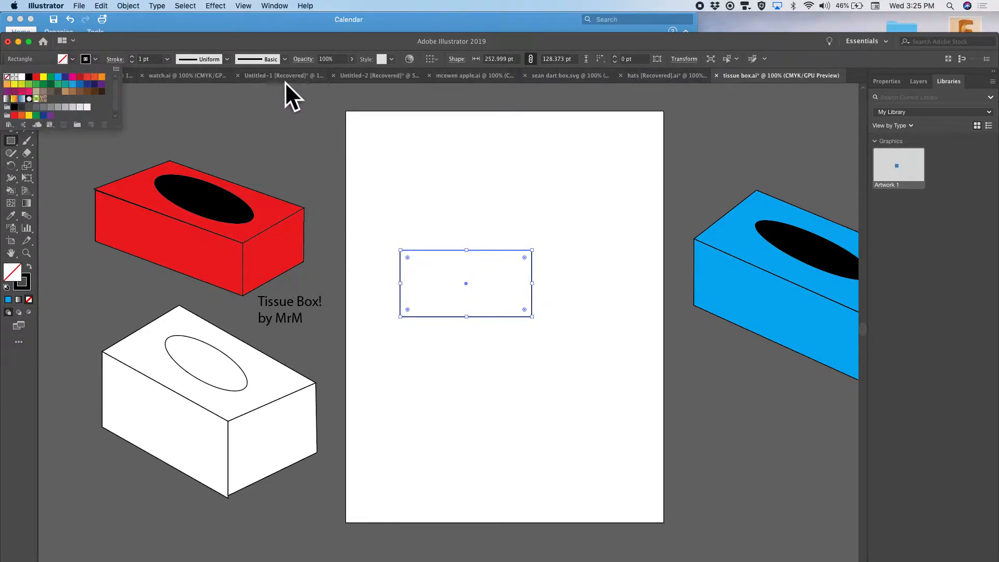
{"action": "left_click", "coordinate": [354, 134]}
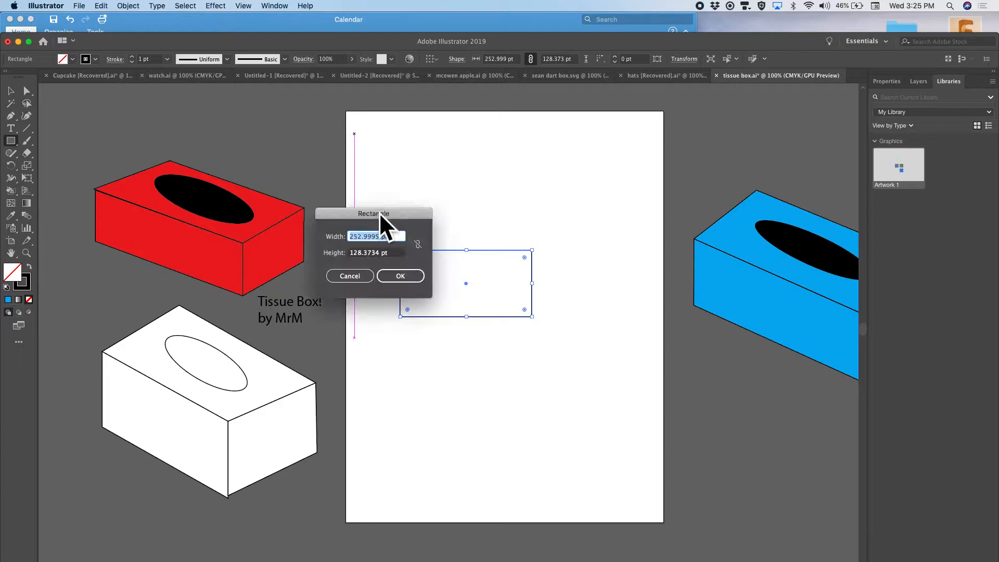
{"action": "left_click", "coordinate": [355, 272]}
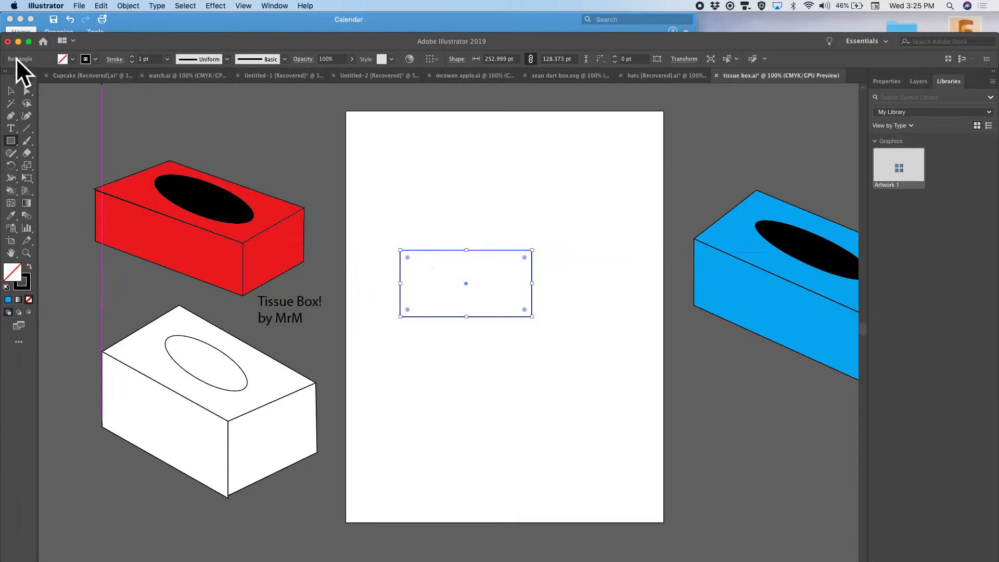
Lower the rectangle's two right corner anchors straight down by similar amounts to slant it into the box's long front face
{"action": "left_click", "coordinate": [27, 90]}
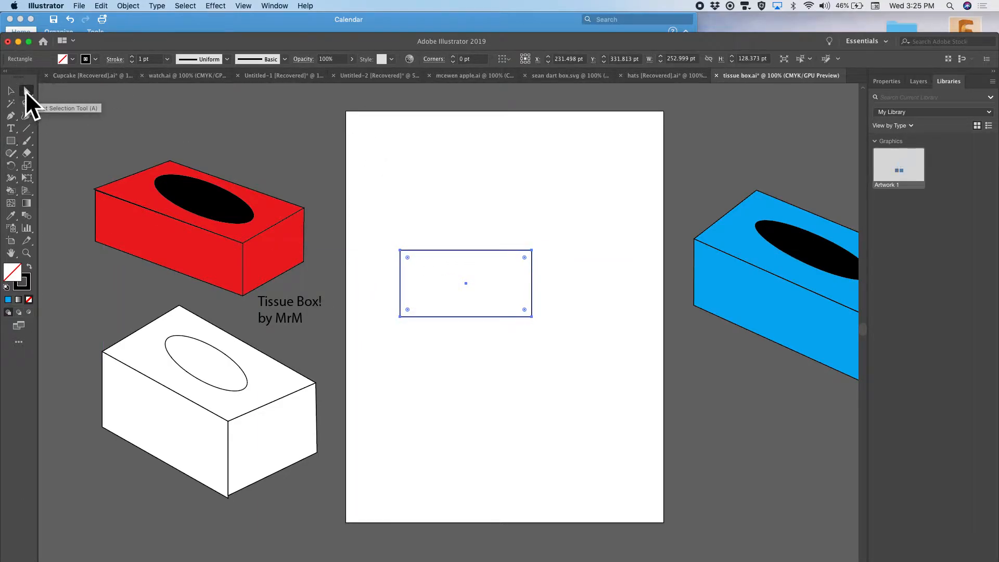
{"action": "left_click", "coordinate": [237, 152]}
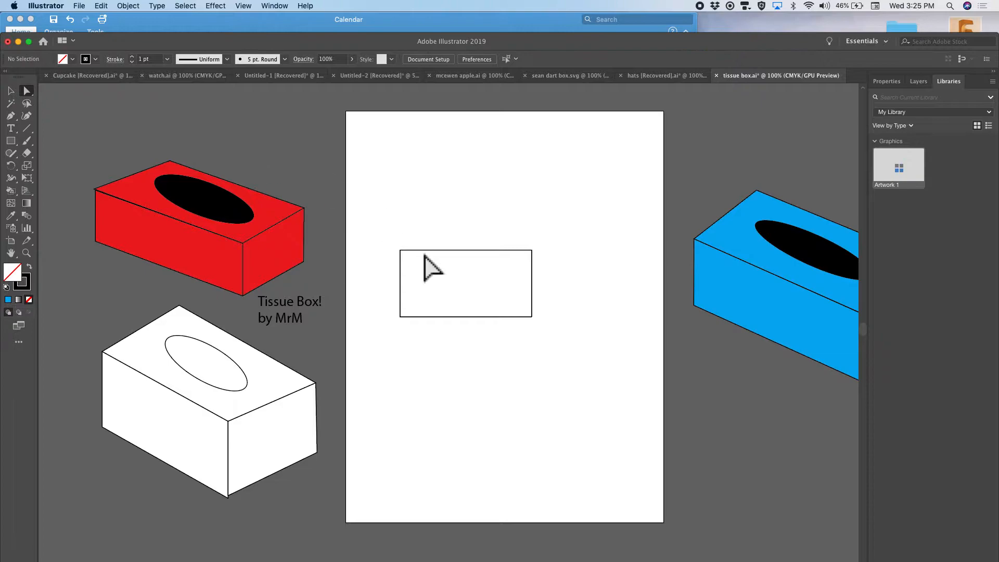
{"action": "left_click", "coordinate": [401, 316]}
{"action": "left_click", "coordinate": [531, 316]}
{"action": "left_click_drag", "start_coordinate": [531, 317], "coordinate": [533, 364]}
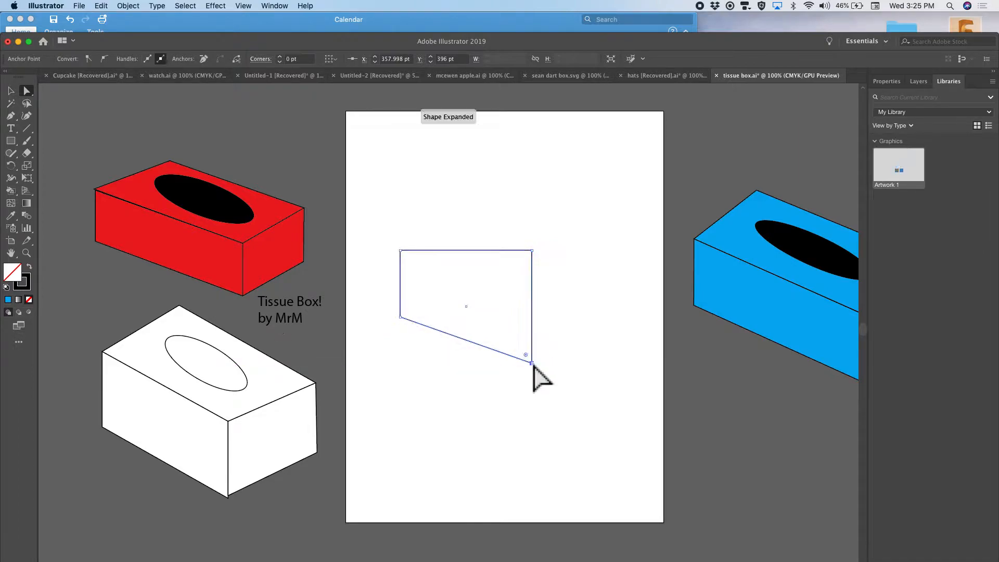
{"action": "left_click_drag", "start_coordinate": [532, 251], "coordinate": [532, 296]}
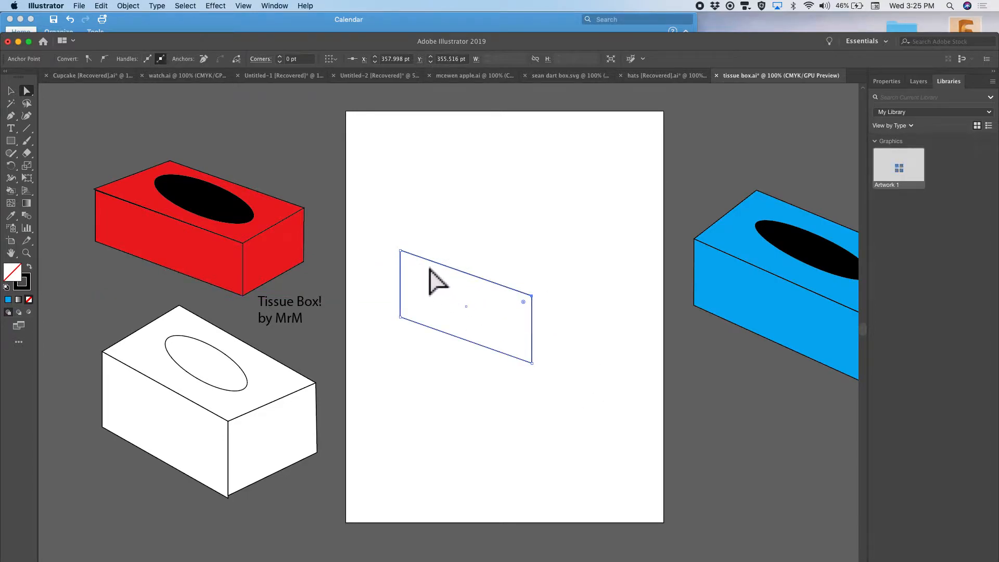
{"action": "left_click", "coordinate": [532, 362]}
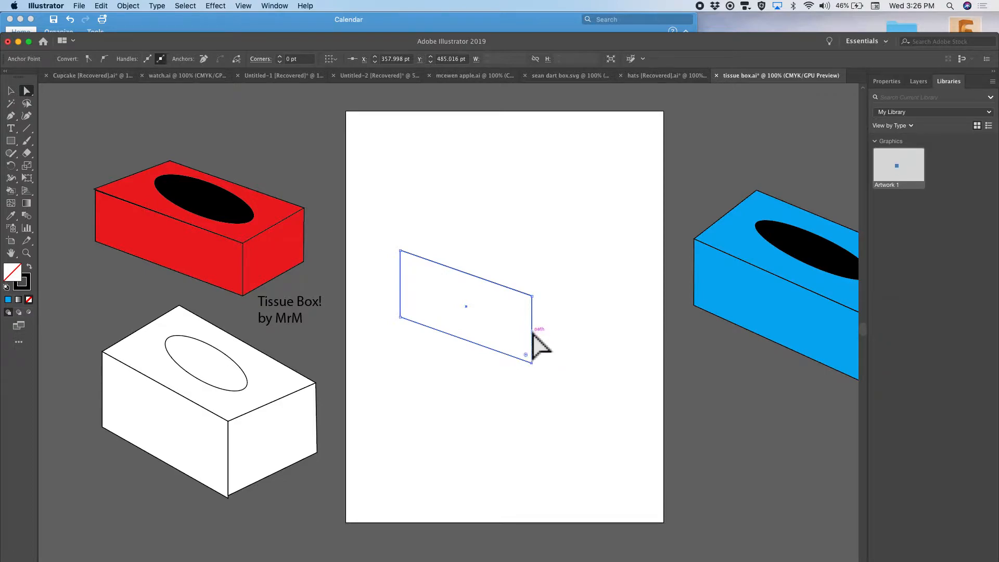
{"action": "mouse_move", "coordinate": [535, 325]}
{"action": "left_mouse_down"}
{"action": "mouse_move", "coordinate": [546, 326]}
{"action": "mouse_move", "coordinate": [517, 319]}
{"action": "mouse_move", "coordinate": [524, 346]}
{"action": "mouse_move", "coordinate": [531, 328]}
{"action": "left_mouse_up"}
{"action": "left_click", "coordinate": [483, 379]}
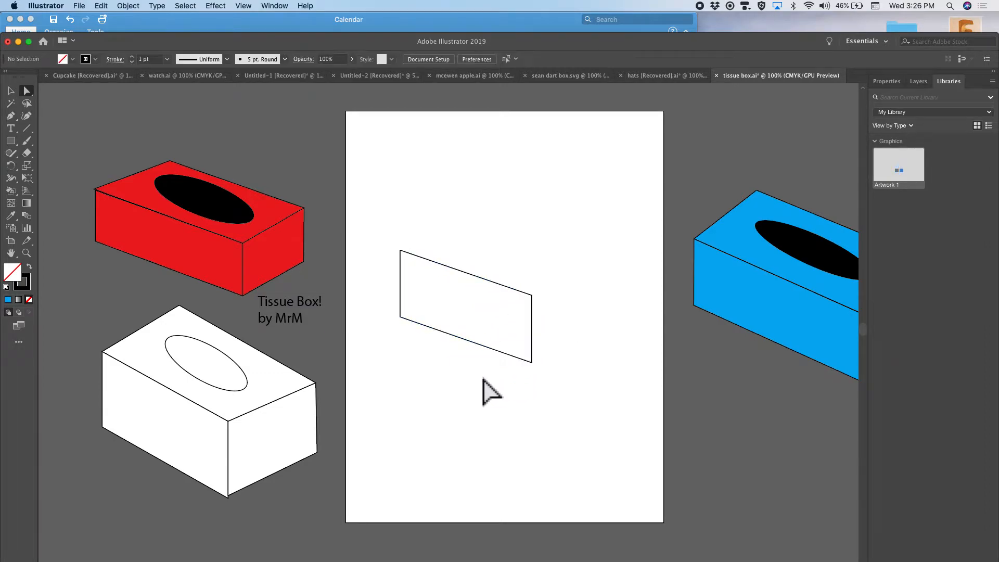
{"action": "left_click", "coordinate": [401, 317]}
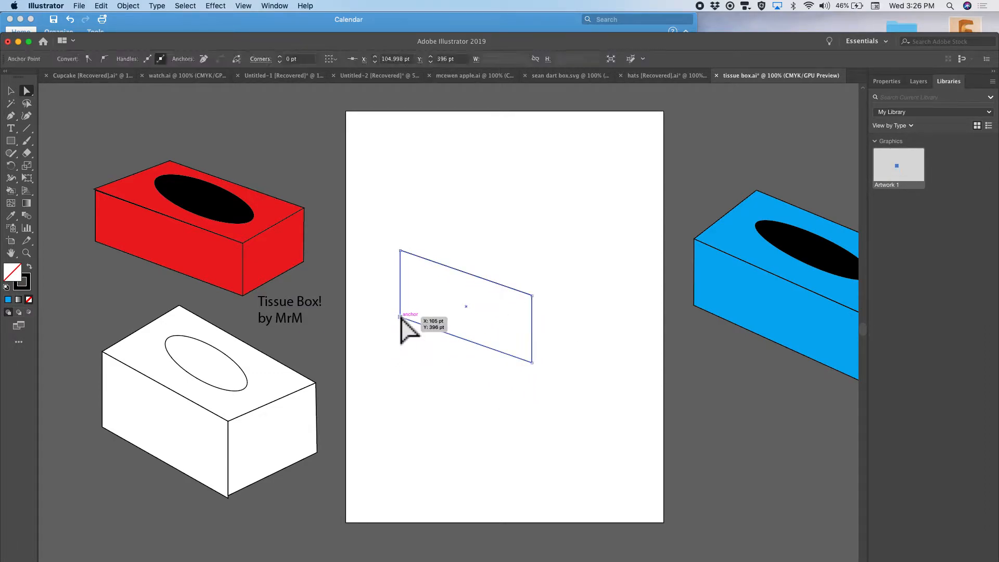
{"action": "mouse_move", "coordinate": [401, 317]}
{"action": "left_mouse_down"}
{"action": "mouse_move", "coordinate": [394, 337]}
{"action": "mouse_move", "coordinate": [400, 317]}
{"action": "left_mouse_up"}
{"action": "left_click", "coordinate": [338, 230]}
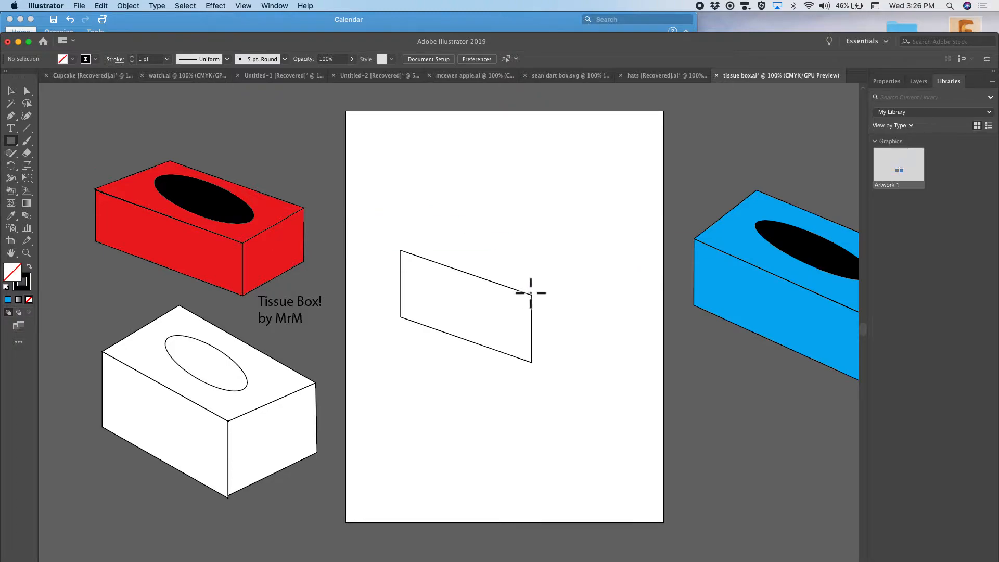
Draw a rectangle about 182 × 129.5 pt against the front face's right edge and move its outer corners up and inward to form the short side
{"action": "left_click_drag", "start_coordinate": [533, 295], "coordinate": [628, 363]}
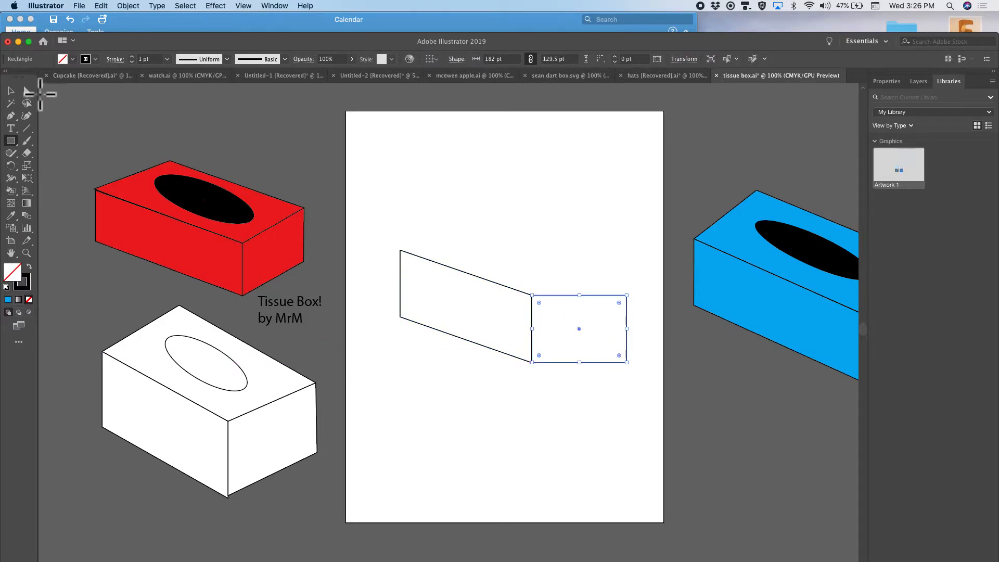
{"action": "left_click", "coordinate": [27, 89]}
{"action": "left_click", "coordinate": [542, 277]}
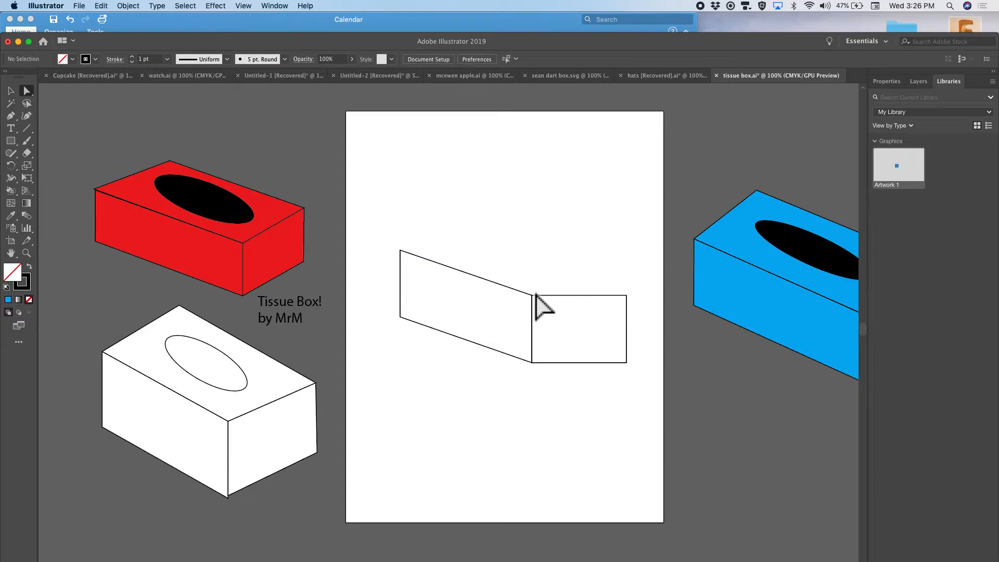
{"action": "left_click_drag", "start_coordinate": [627, 296], "coordinate": [580, 256]}
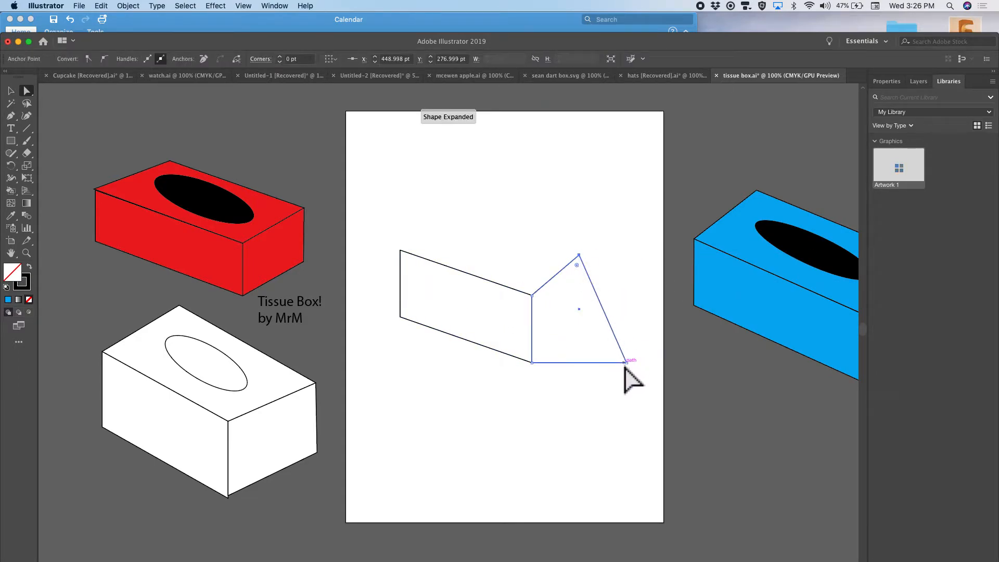
{"action": "left_click_drag", "start_coordinate": [626, 362], "coordinate": [580, 320]}
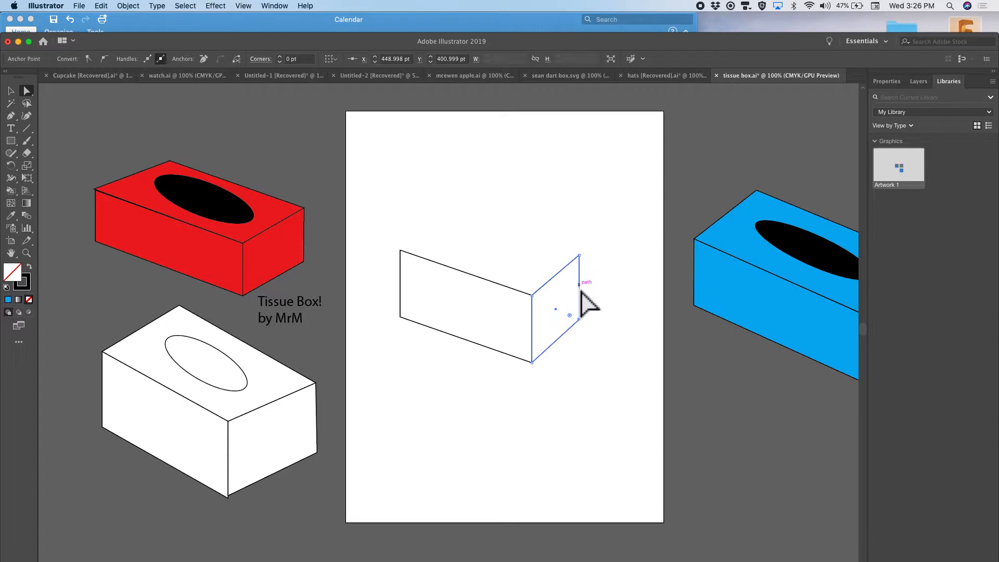
{"action": "left_click", "coordinate": [401, 284], "text": "shift"}
{"action": "left_click", "coordinate": [400, 277], "text": "shift"}
Draw a rectangle about 155 × 121 pt above the box and reshape it by its corners to fit the panels' upper edges as the top face
{"action": "left_click", "coordinate": [10, 141]}
{"action": "left_click_drag", "start_coordinate": [436, 170], "coordinate": [517, 233]}
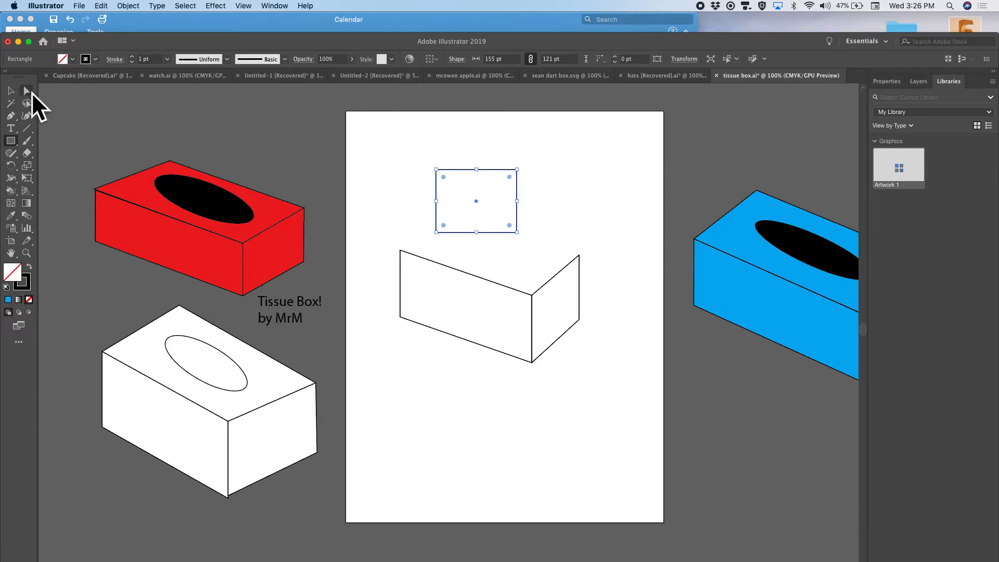
{"action": "left_click", "coordinate": [27, 91]}
{"action": "left_click_drag", "start_coordinate": [436, 232], "coordinate": [405, 253]}
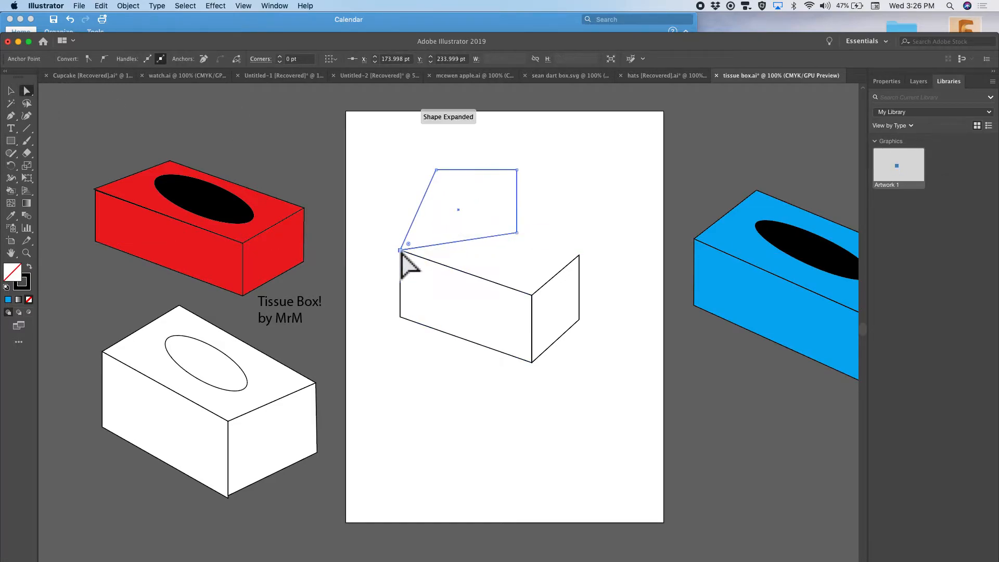
{"action": "left_click_drag", "start_coordinate": [517, 234], "coordinate": [531, 296]}
{"action": "left_click_drag", "start_coordinate": [517, 170], "coordinate": [579, 256]}
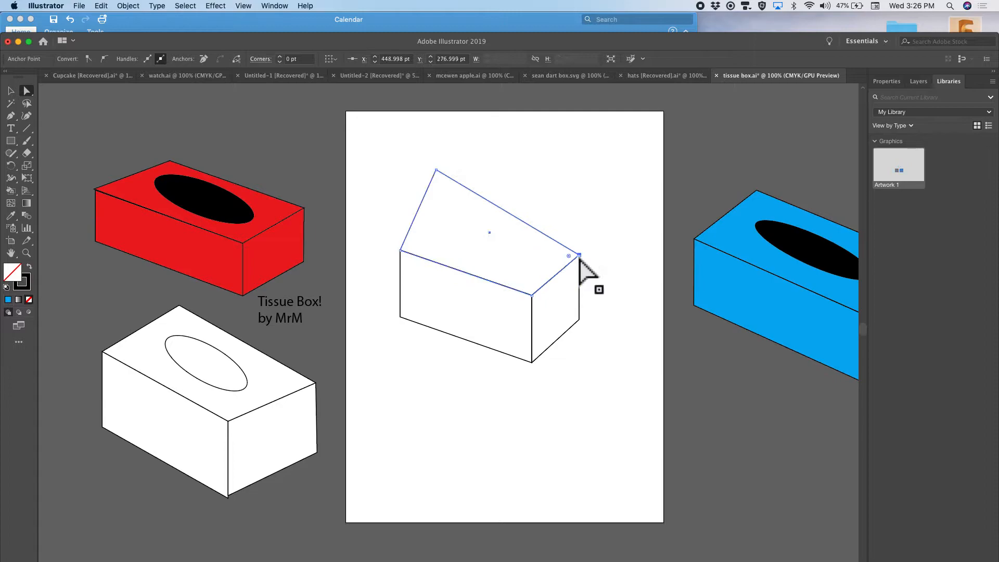
{"action": "left_click_drag", "start_coordinate": [436, 171], "coordinate": [452, 211]}
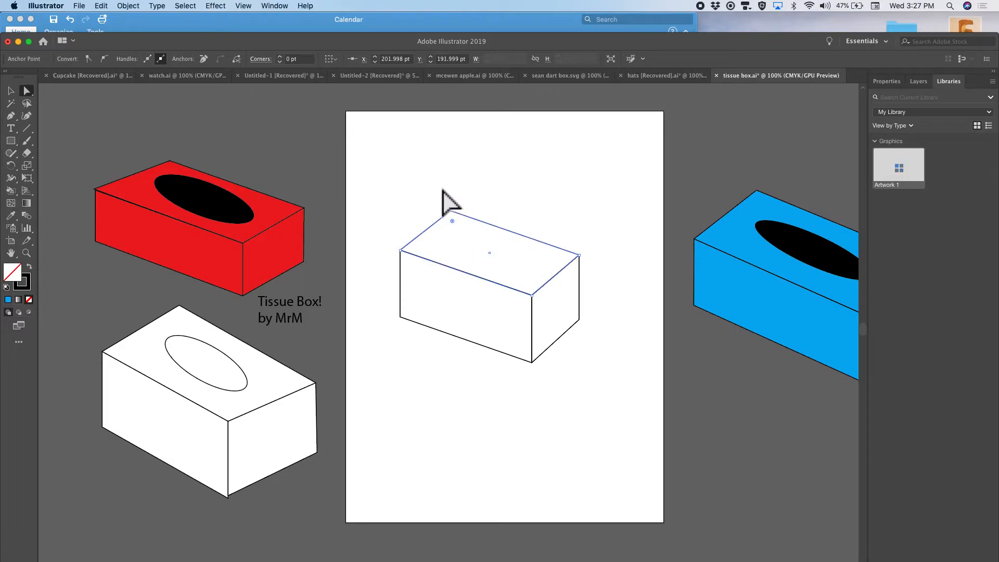
{"action": "left_click", "coordinate": [469, 342]}
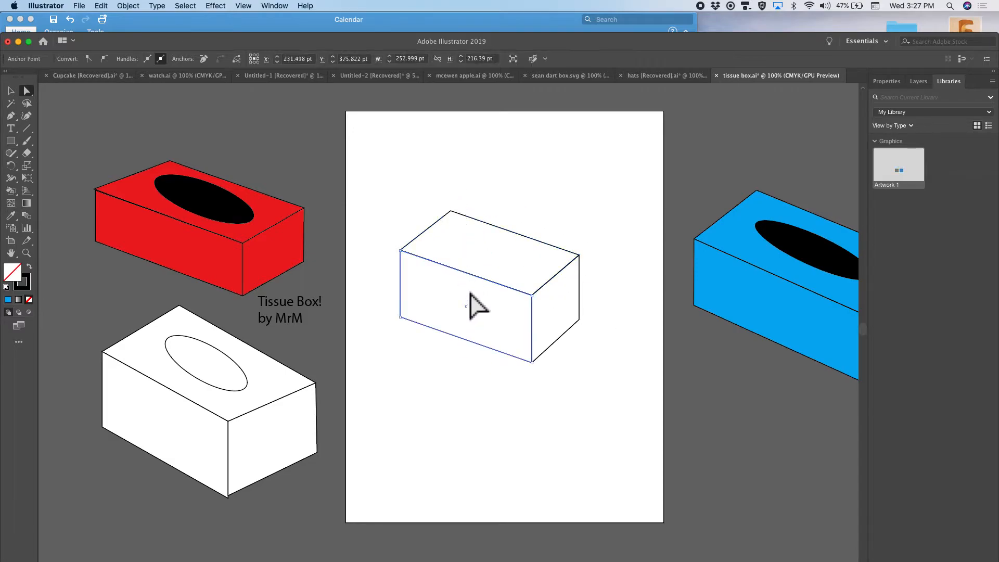
{"action": "left_click", "coordinate": [557, 339], "text": "shift"}
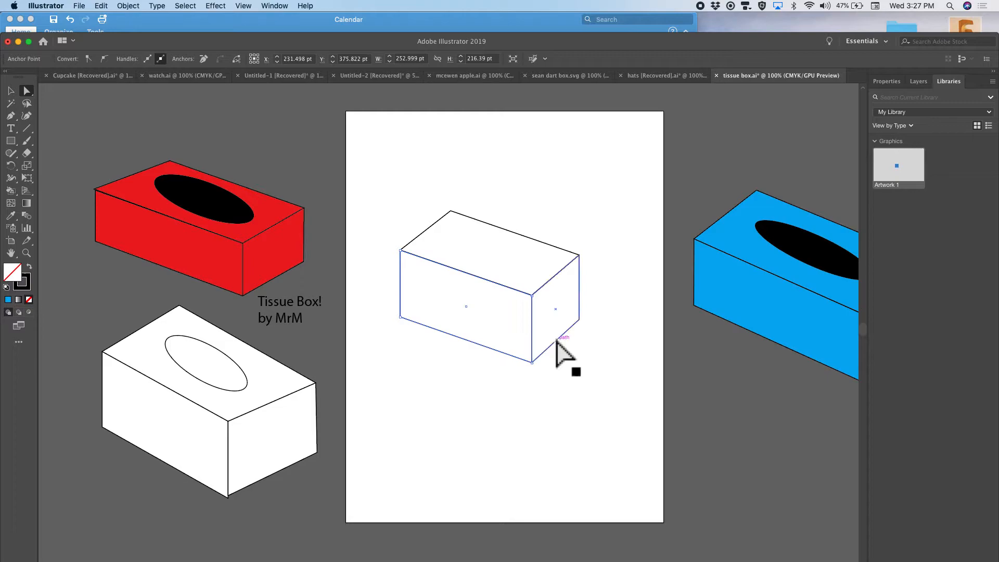
{"action": "left_click", "coordinate": [554, 200]}
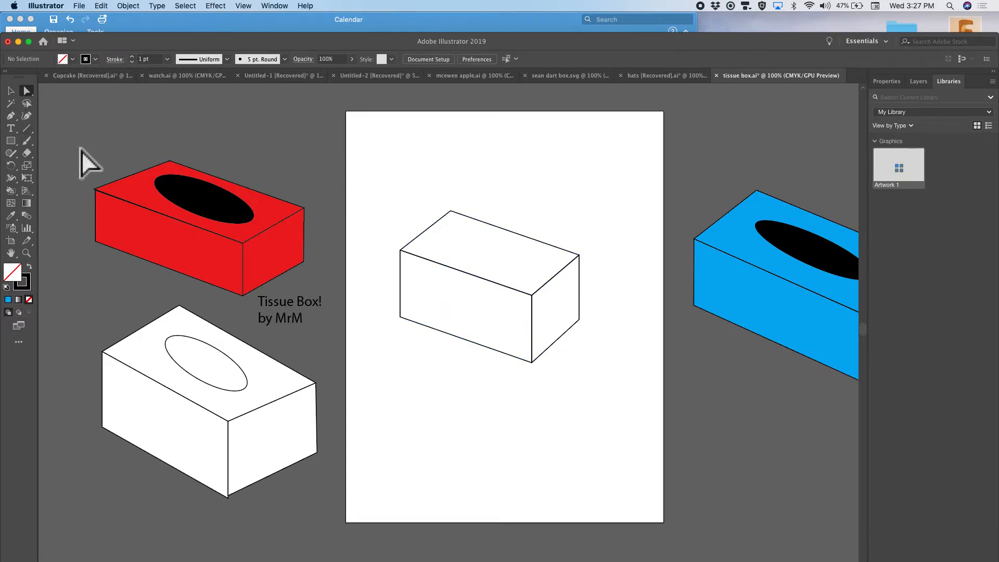
Draw an unfilled ellipse about 200 × 60 pt above the box and place it on the top face
{"action": "left_click", "coordinate": [11, 141]}
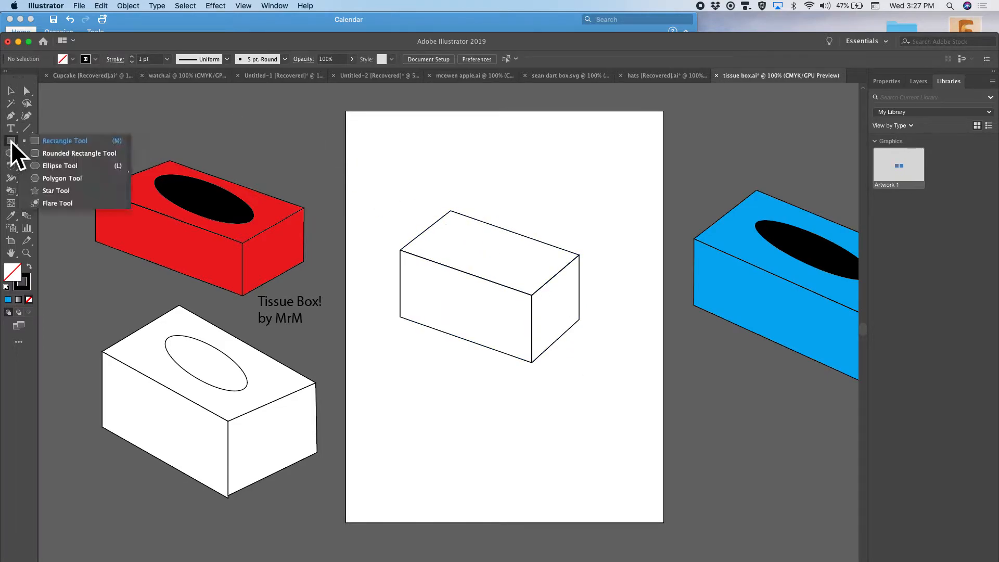
{"action": "left_click", "coordinate": [55, 160]}
{"action": "left_click_drag", "start_coordinate": [415, 132], "coordinate": [520, 163]}
{"action": "left_click", "coordinate": [11, 92]}
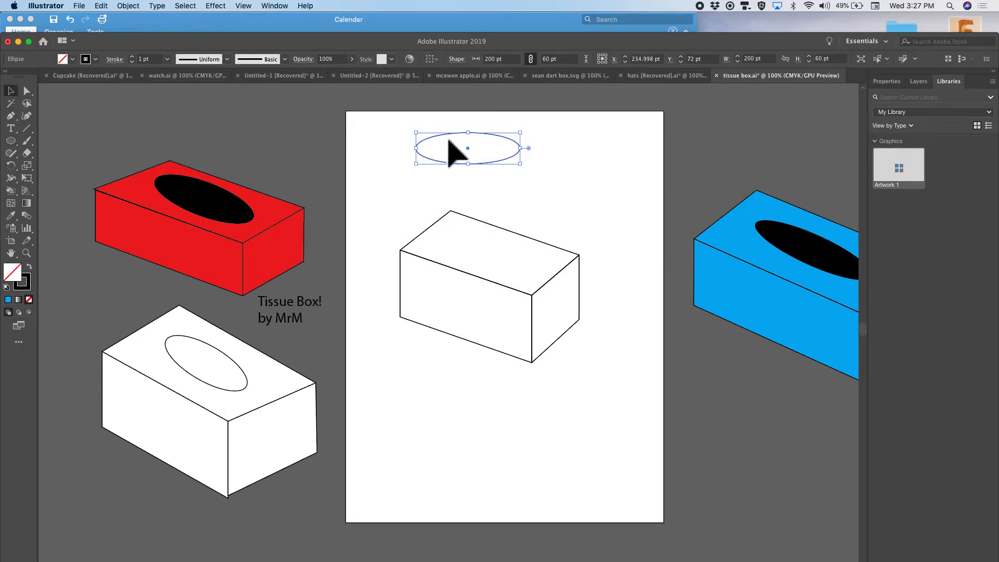
{"action": "left_click_drag", "start_coordinate": [468, 147], "coordinate": [490, 251]}
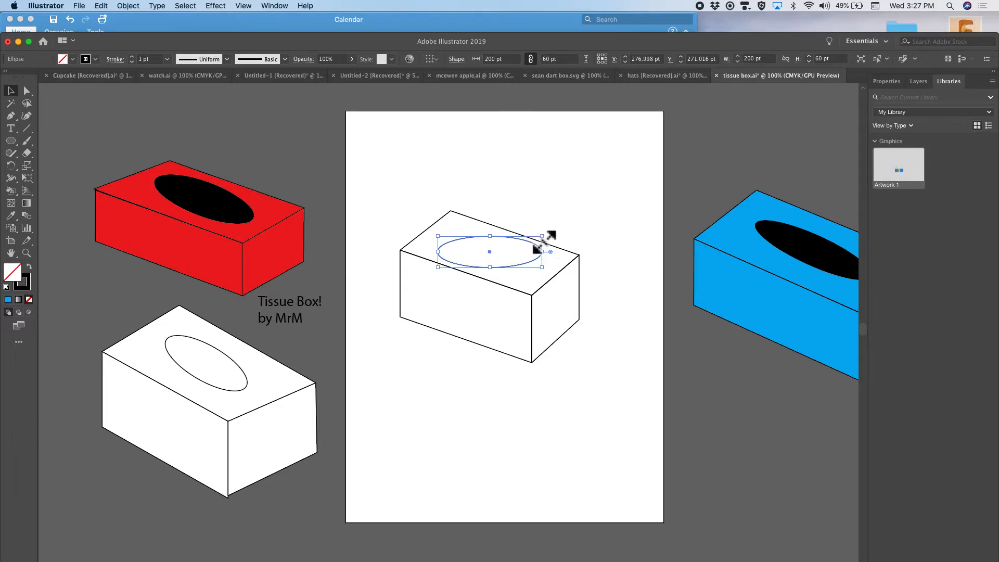
Shrink the ellipse to about 175 × 50 pt and tilt it along the top face's long edges, centred on that face
{"action": "left_click_drag", "start_coordinate": [576, 218], "coordinate": [566, 217]}
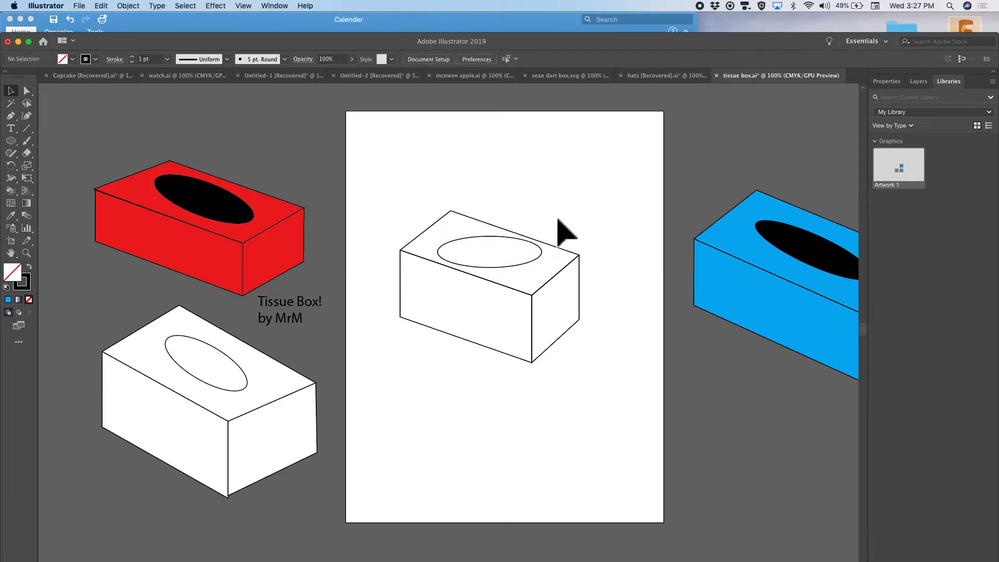
{"action": "left_click", "coordinate": [530, 244]}
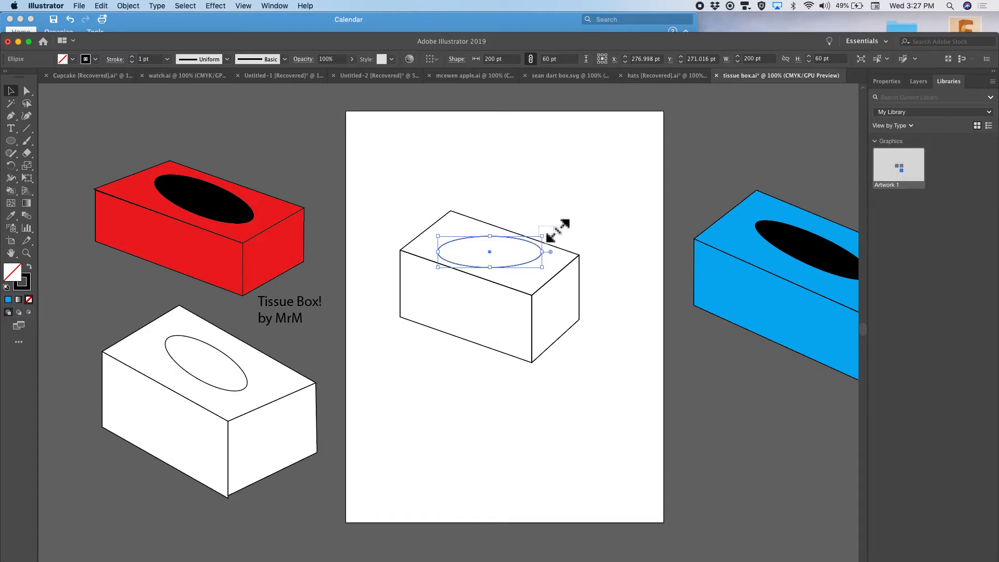
{"action": "left_click", "coordinate": [557, 230]}
{"action": "mouse_move", "coordinate": [545, 270]}
{"action": "left_mouse_down"}
{"action": "mouse_move", "coordinate": [568, 301]}
{"action": "mouse_move", "coordinate": [521, 252]}
{"action": "mouse_move", "coordinate": [531, 266]}
{"action": "left_mouse_up"}
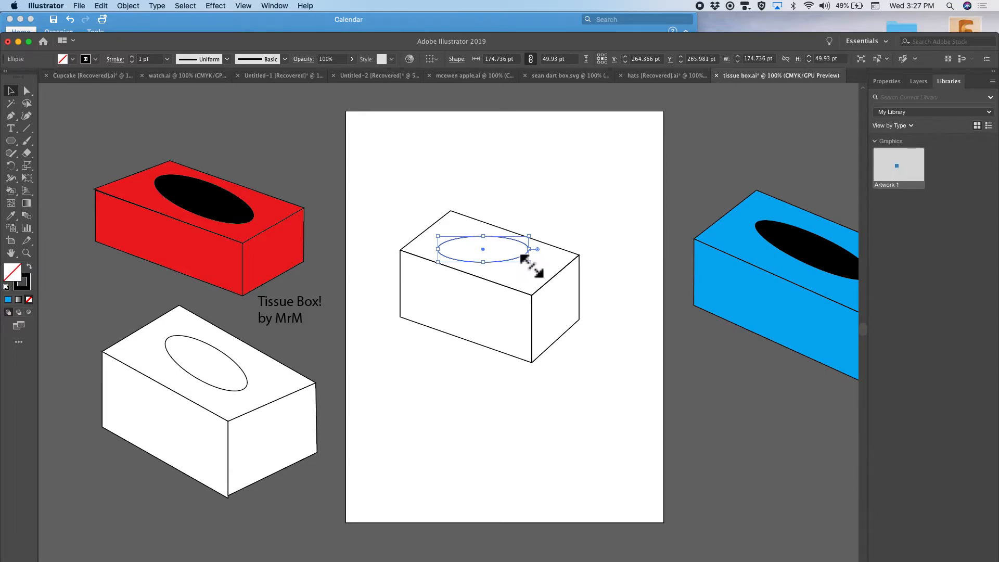
{"action": "left_click_drag", "start_coordinate": [534, 267], "coordinate": [521, 282]}
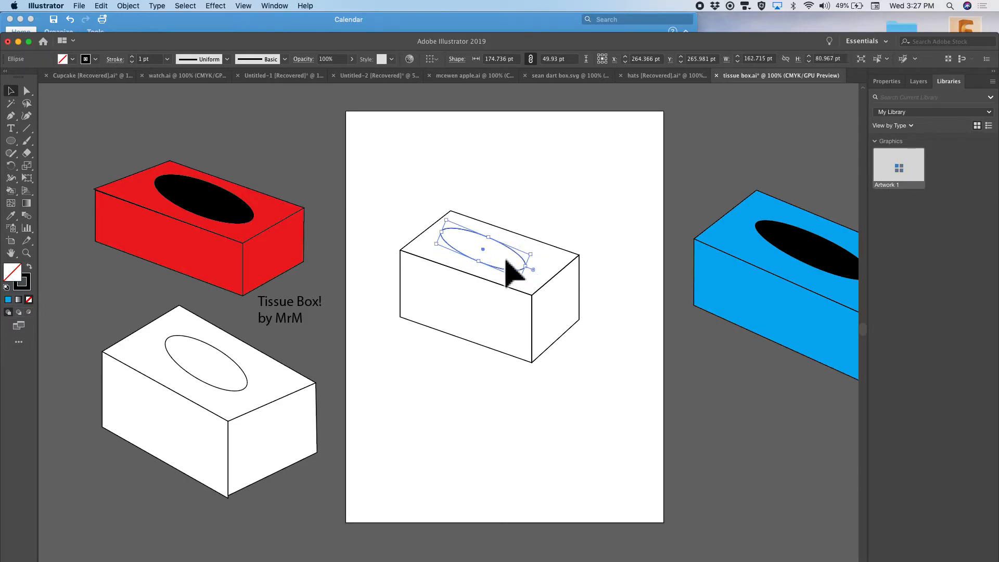
{"action": "left_click_drag", "start_coordinate": [483, 250], "coordinate": [492, 253]}
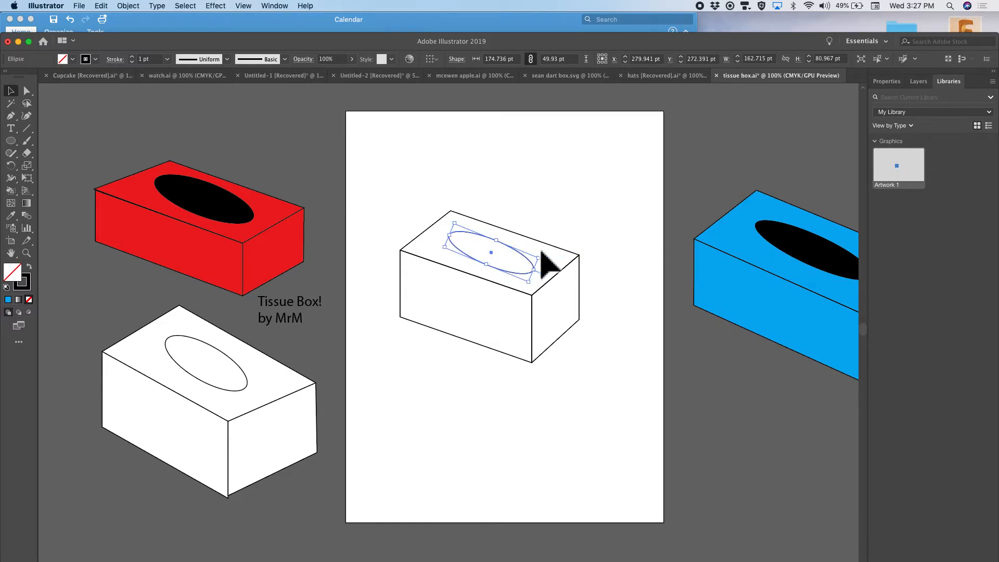
{"action": "left_click", "coordinate": [634, 280]}
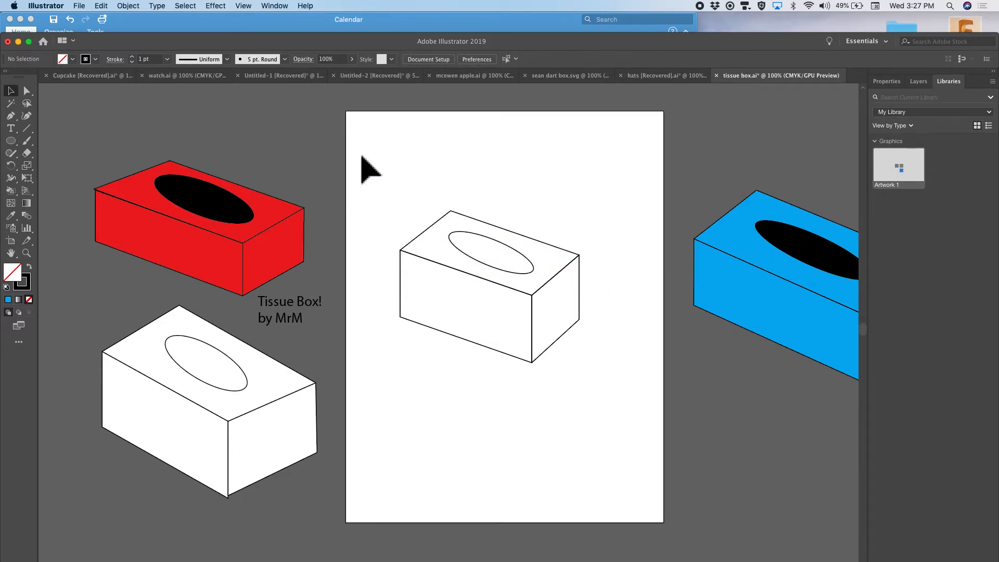
Select all the box's shapes and use Shape Builder on the opening, top face, front face and short side
{"action": "left_click_drag", "start_coordinate": [362, 155], "coordinate": [609, 397]}
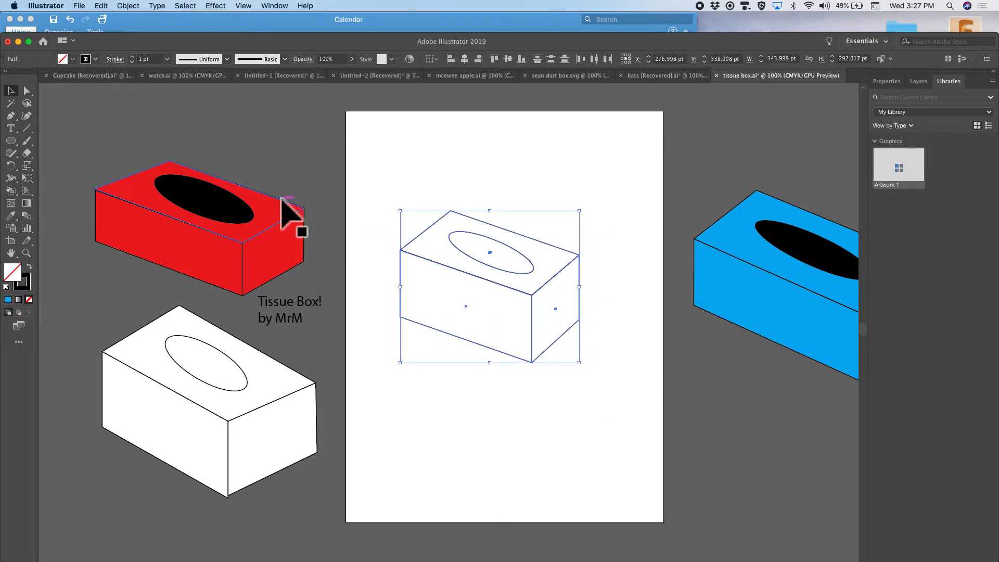
{"action": "left_click", "coordinate": [10, 190]}
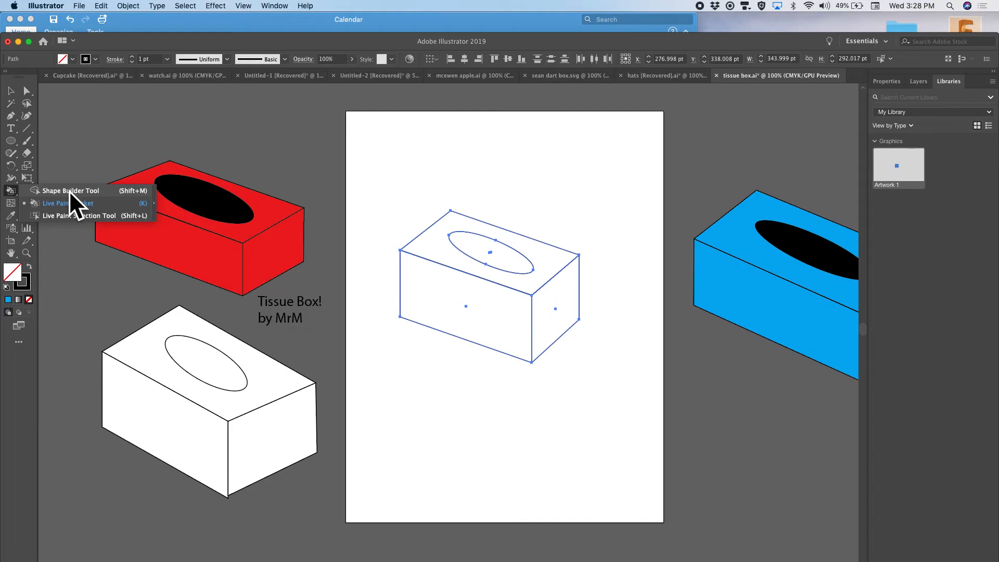
{"action": "left_click", "coordinate": [69, 190]}
{"action": "left_click", "coordinate": [507, 266]}
{"action": "left_click", "coordinate": [433, 247]}
{"action": "left_click", "coordinate": [429, 286]}
{"action": "left_click", "coordinate": [538, 302]}
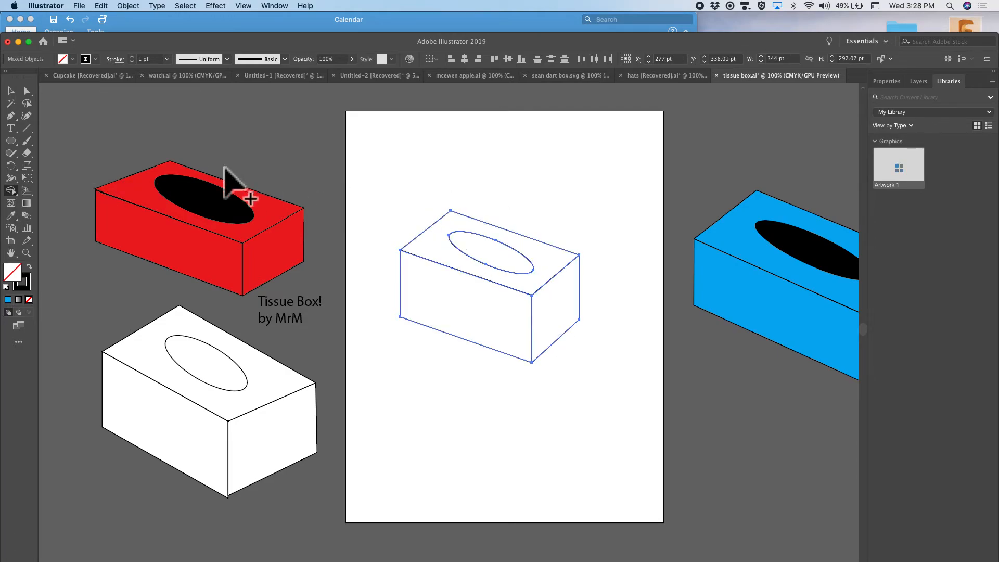
{"action": "left_click", "coordinate": [11, 91]}
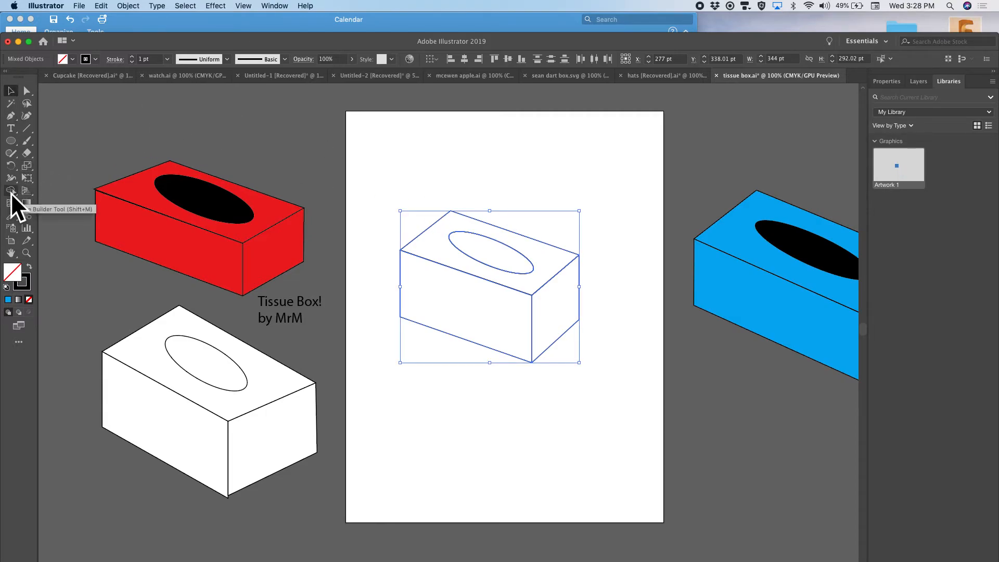
Make the selected box a Live Paint group and fill its top, front and short side with light green
{"action": "left_click", "coordinate": [9, 191]}
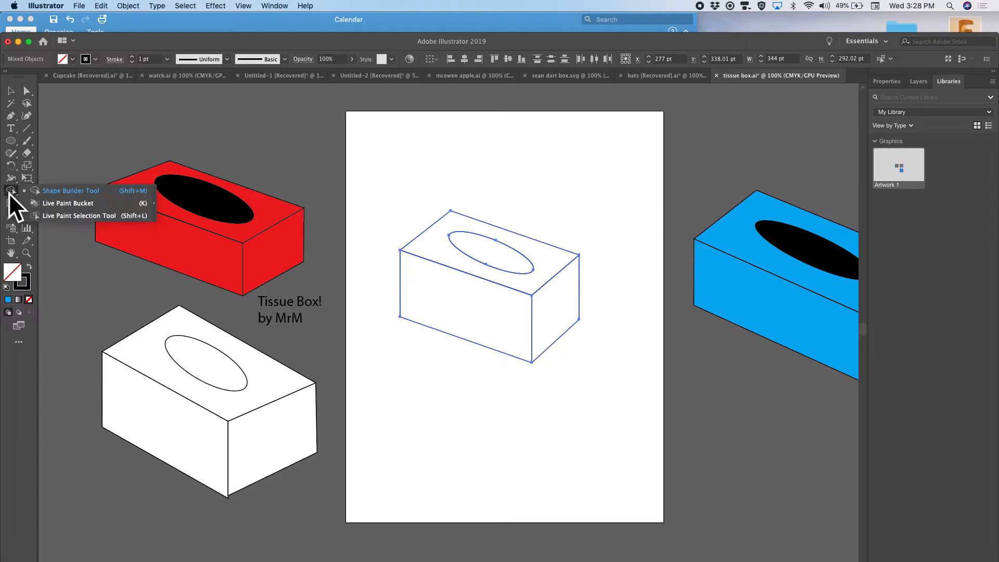
{"action": "left_click", "coordinate": [60, 201]}
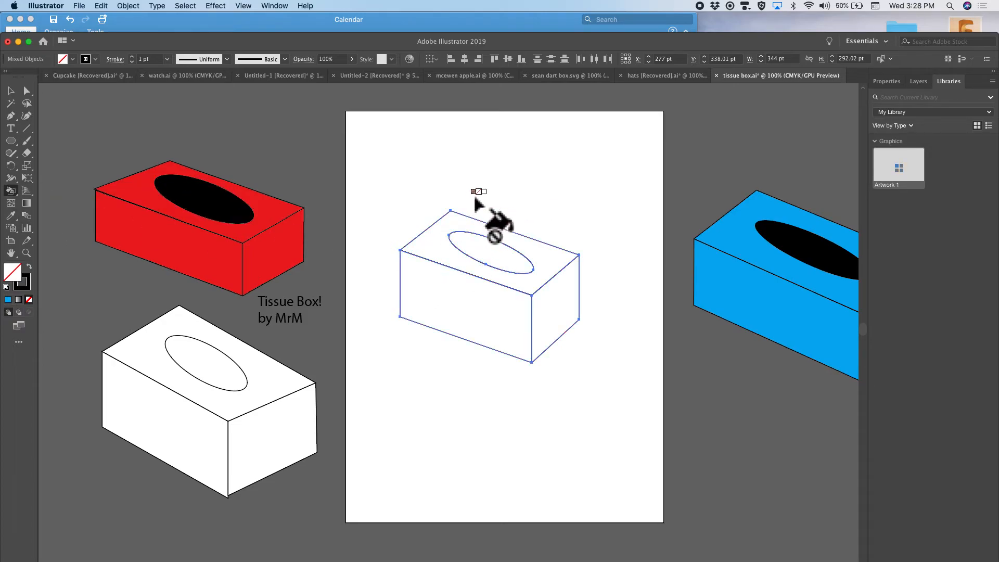
{"action": "left_click", "coordinate": [61, 58]}
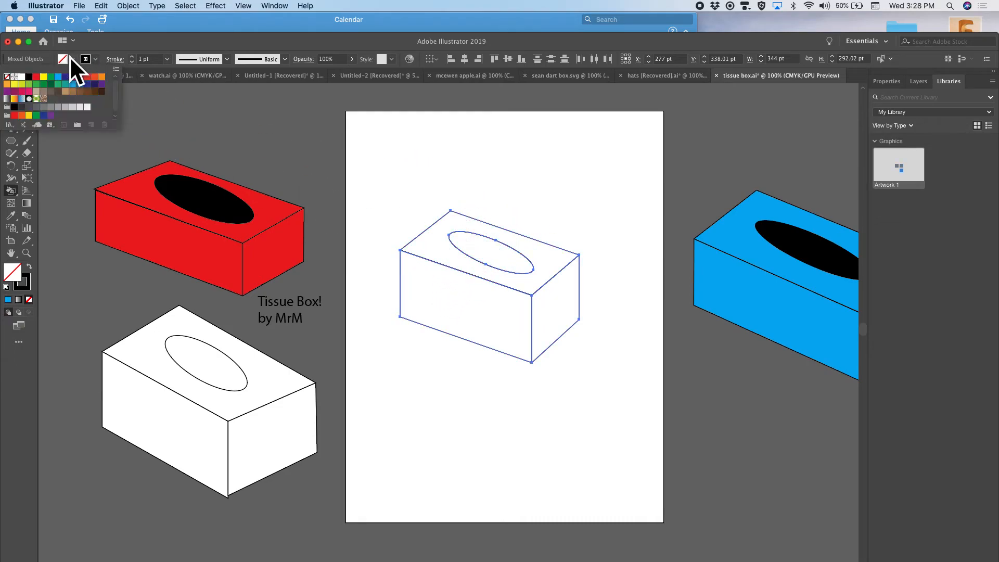
{"action": "left_click", "coordinate": [29, 83]}
{"action": "left_click", "coordinate": [432, 243]}
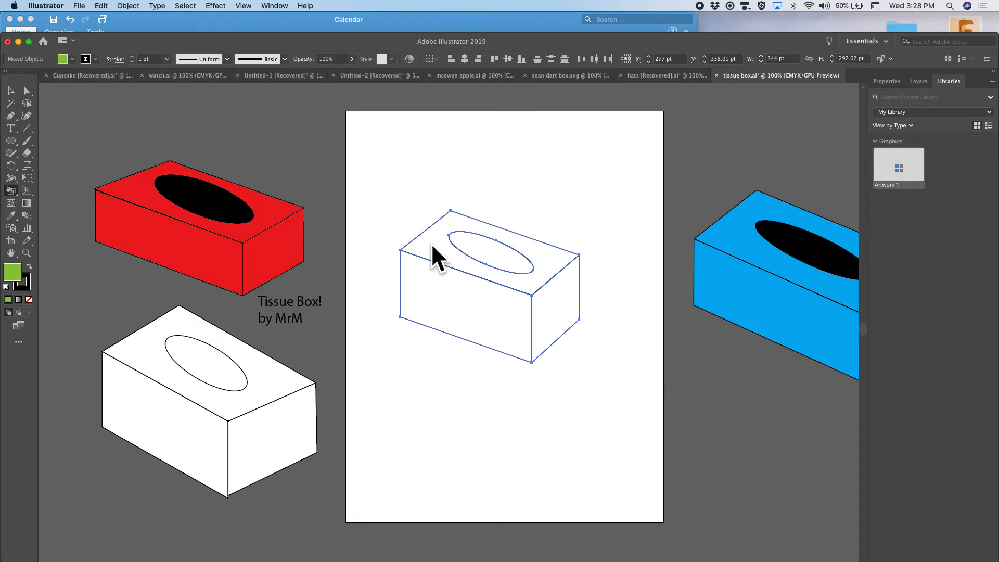
{"action": "left_click", "coordinate": [438, 260]}
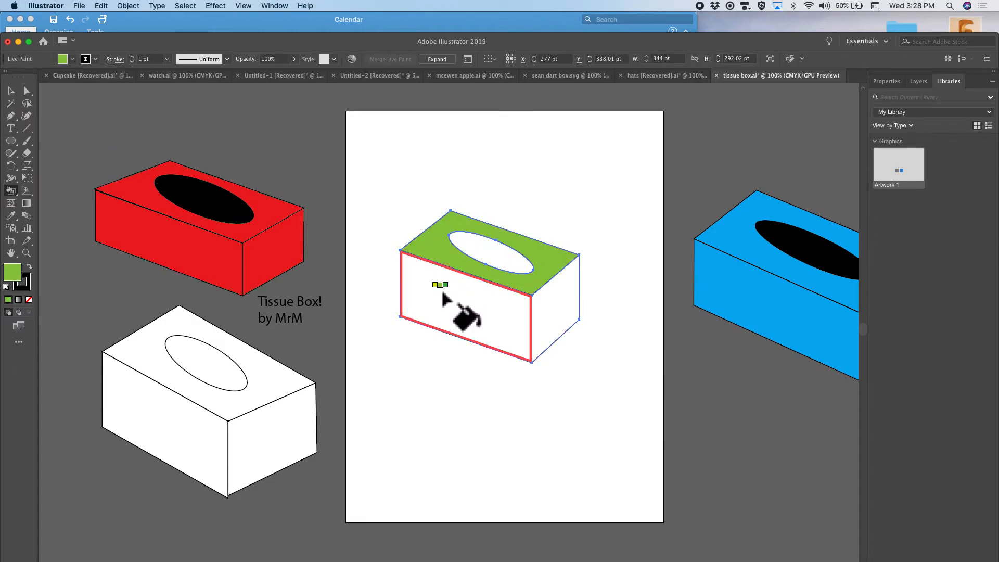
{"action": "left_click", "coordinate": [444, 288]}
{"action": "left_click", "coordinate": [551, 311]}
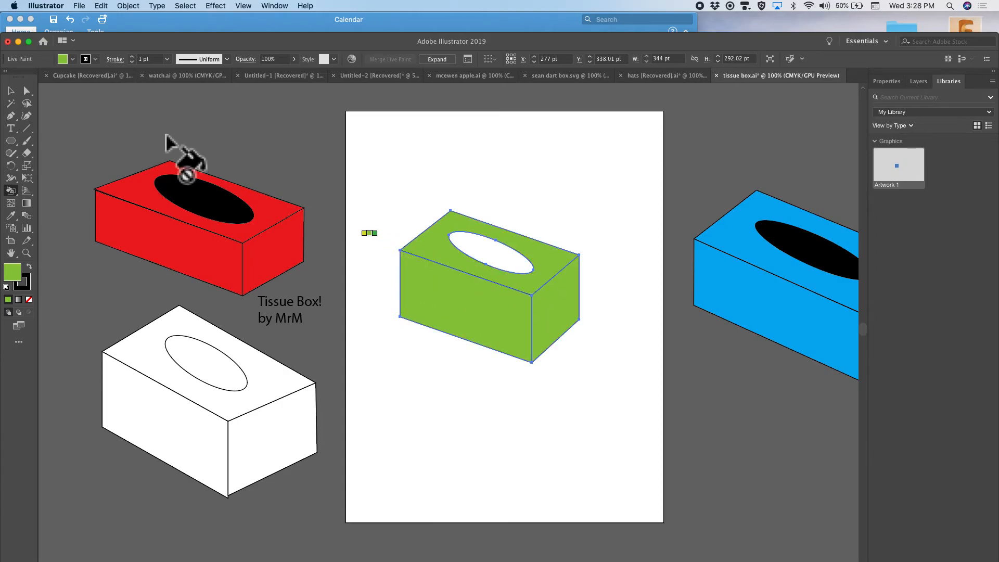
Recolour the box's short side and front face with a darker green using Live Paint
{"action": "left_click", "coordinate": [73, 59]}
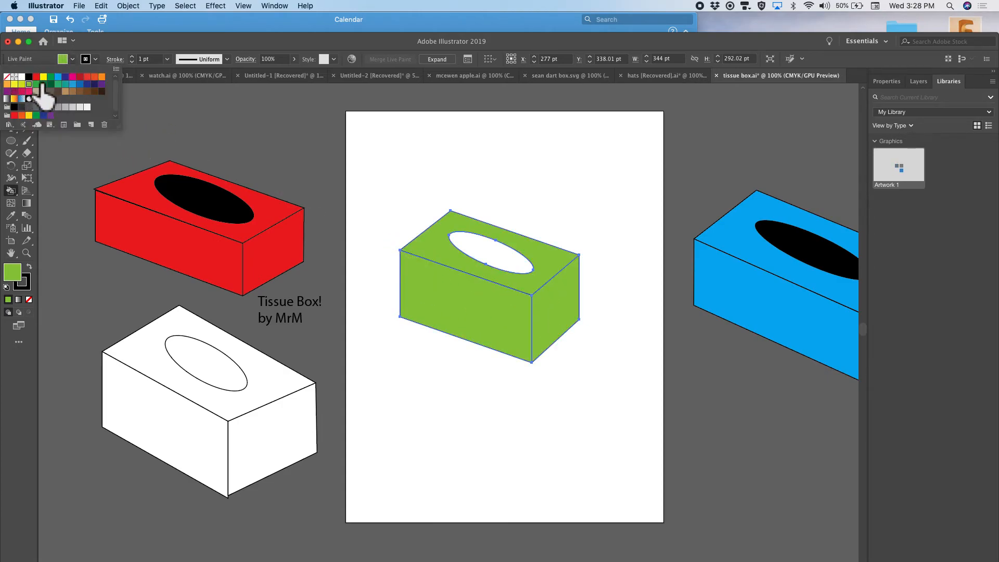
{"action": "left_click", "coordinate": [567, 306]}
{"action": "left_click", "coordinate": [562, 320]}
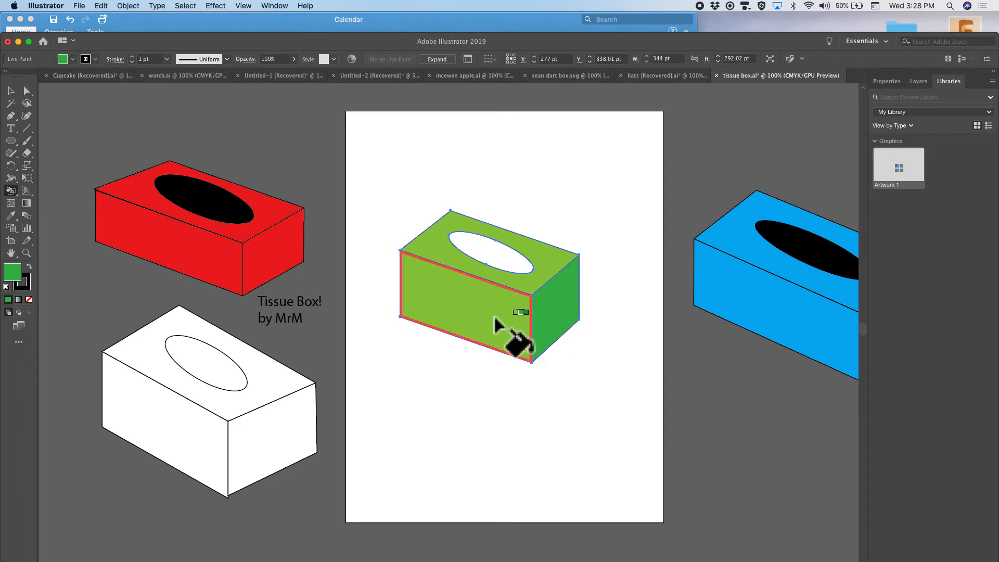
{"action": "left_click", "coordinate": [496, 320]}
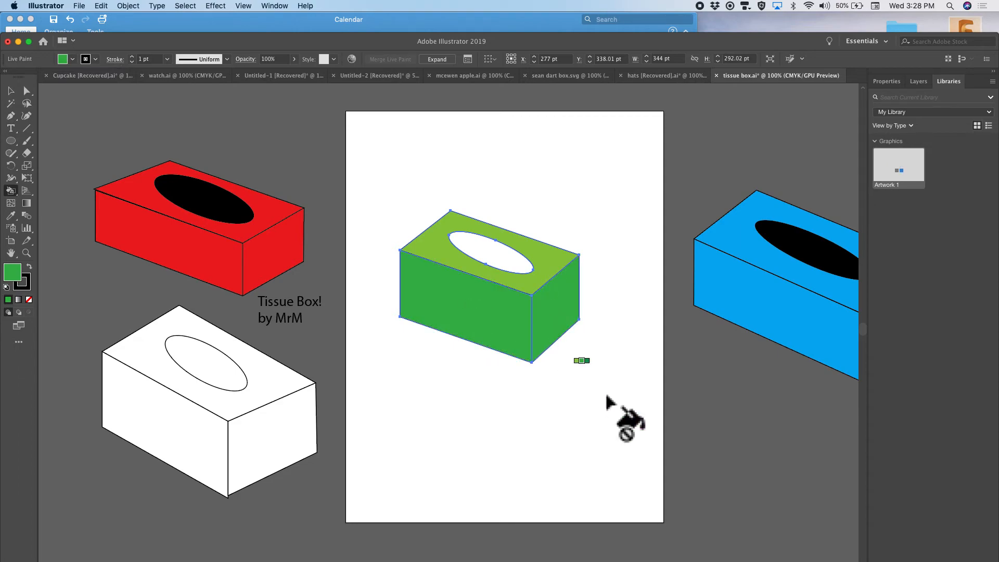
Fill the elliptical opening on the top face with black and deselect the box
{"action": "left_click", "coordinate": [61, 58]}
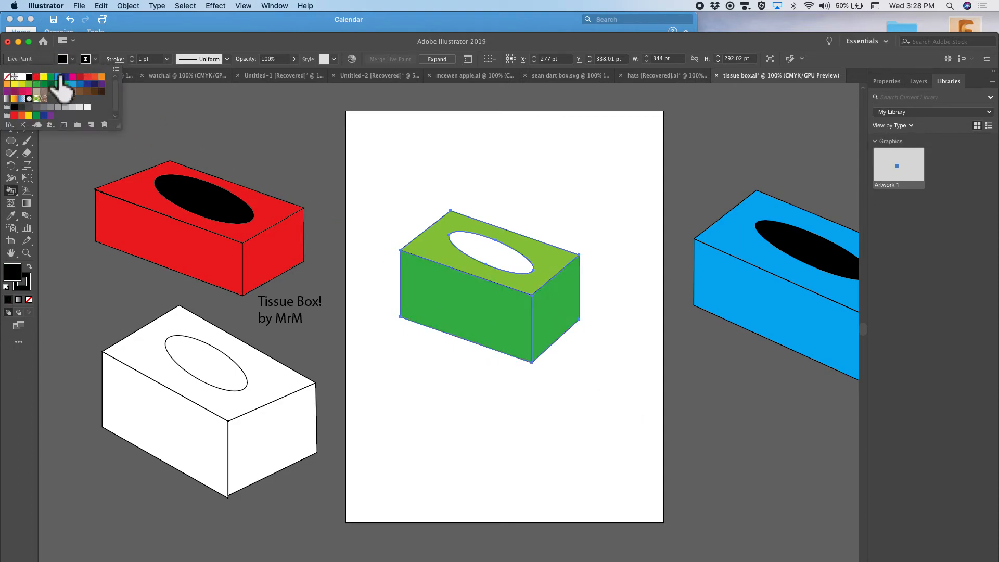
{"action": "left_click", "coordinate": [486, 243]}
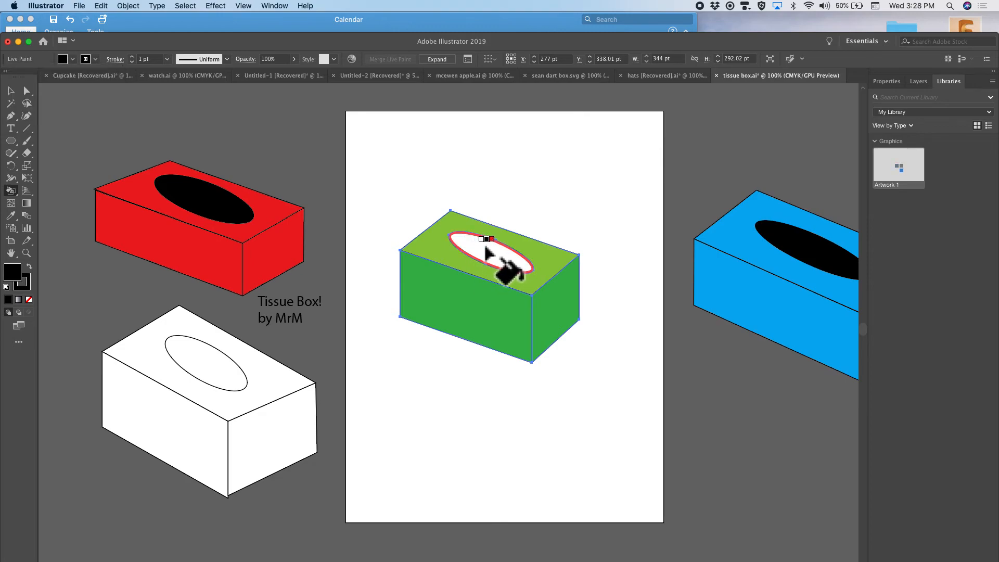
{"action": "left_click", "coordinate": [485, 252]}
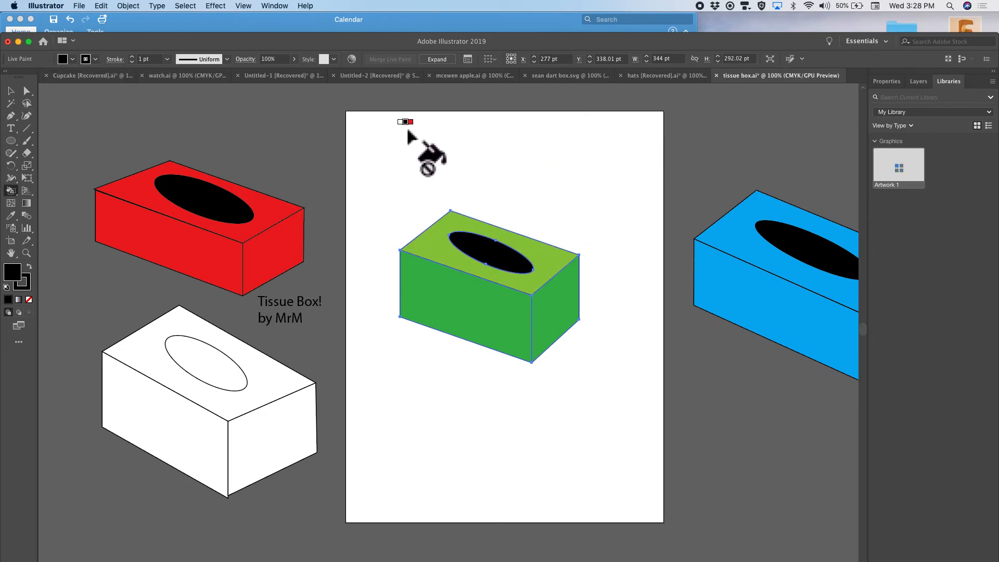
{"action": "left_click", "coordinate": [10, 92]}
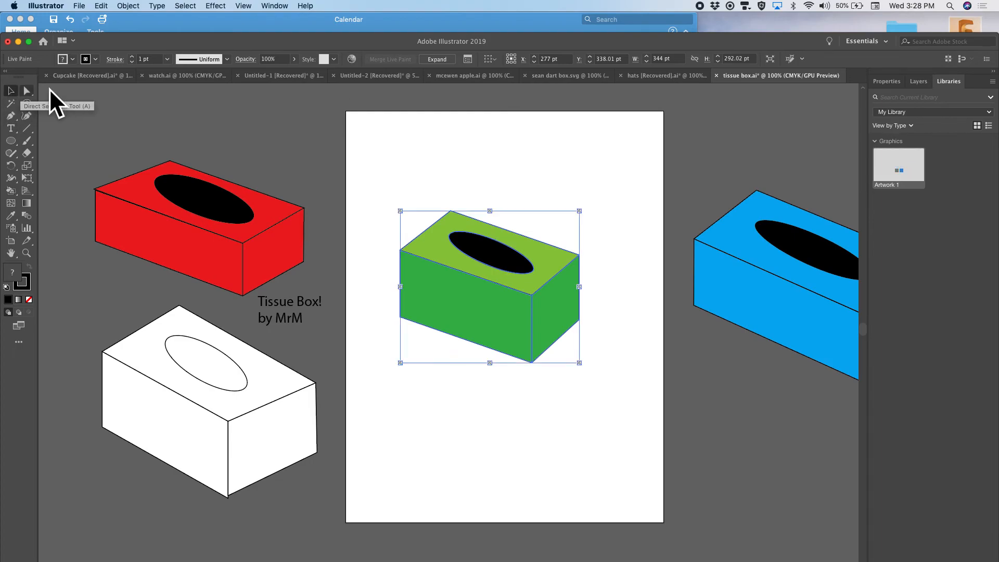
{"action": "left_click", "coordinate": [487, 396]}
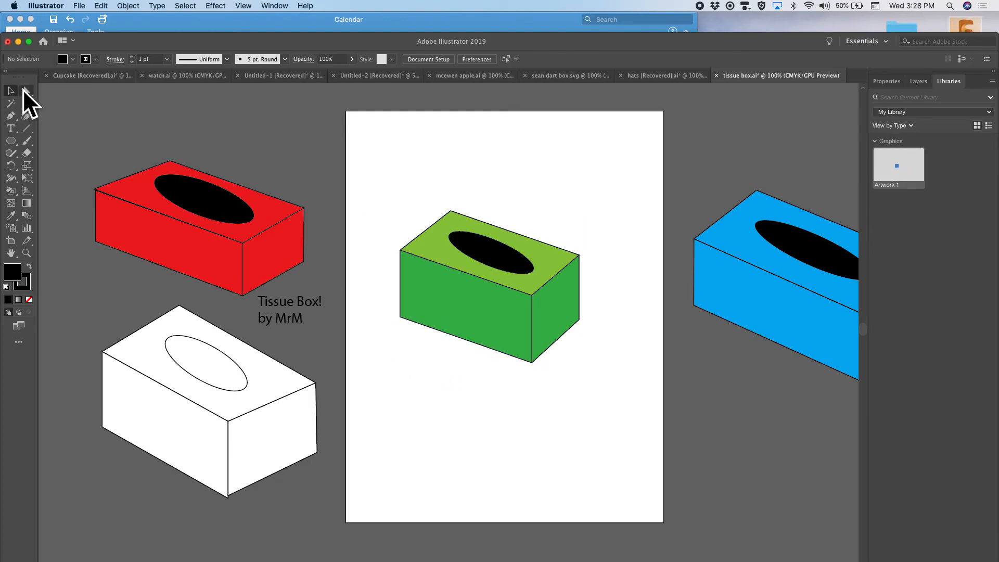
Raise the lower edges of the front face and short side to matching levels, making the whole box about 248 pt tall
{"action": "left_click", "coordinate": [26, 91]}
{"action": "left_click", "coordinate": [475, 350]}
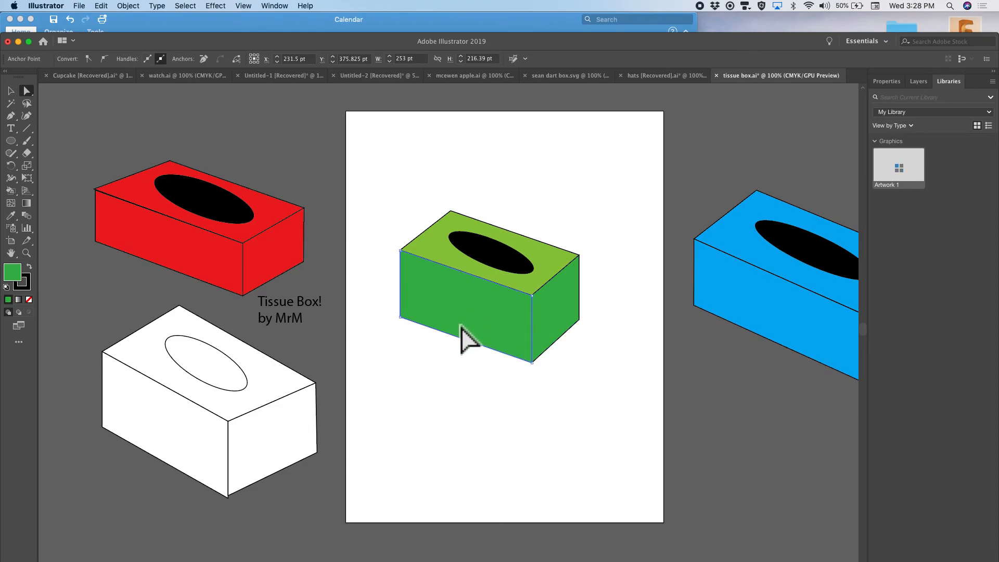
{"action": "left_click", "coordinate": [461, 336]}
{"action": "left_click_drag", "start_coordinate": [461, 337], "coordinate": [461, 323]}
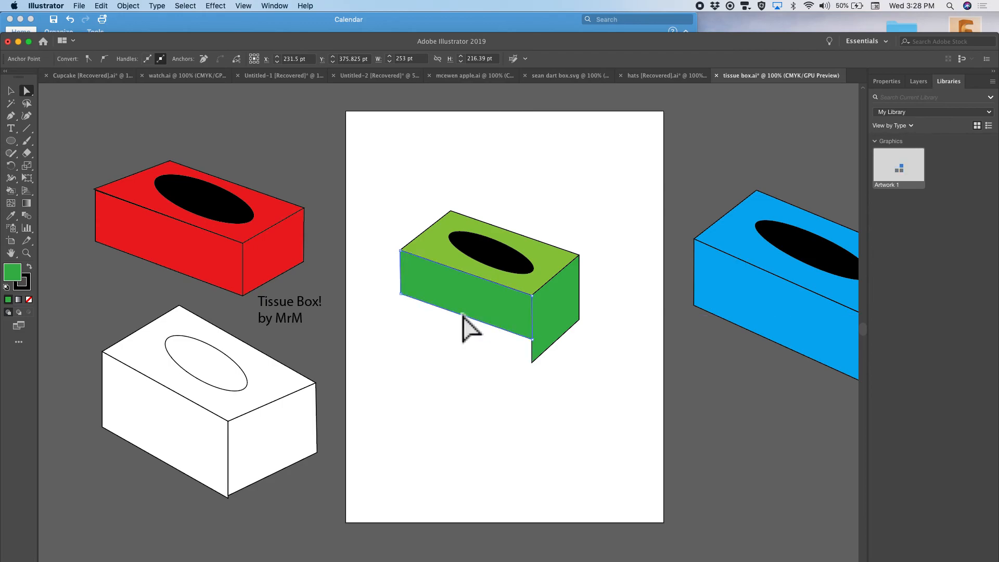
{"action": "left_click", "coordinate": [559, 341]}
{"action": "left_click", "coordinate": [560, 343]}
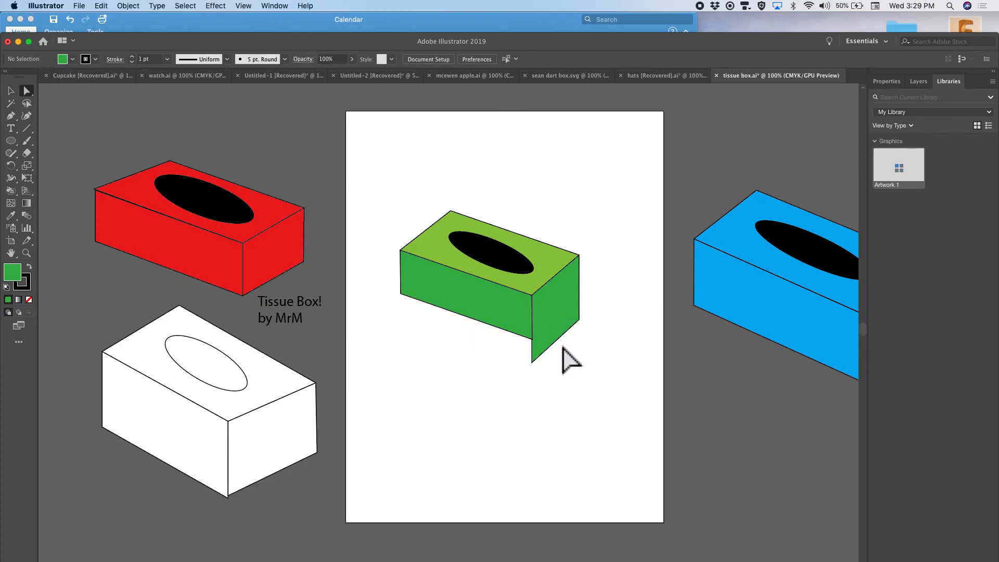
{"action": "mouse_move", "coordinate": [557, 341]}
{"action": "left_mouse_down"}
{"action": "mouse_move", "coordinate": [567, 319]}
{"action": "mouse_move", "coordinate": [559, 323]}
{"action": "left_mouse_up"}
{"action": "left_click", "coordinate": [590, 349]}
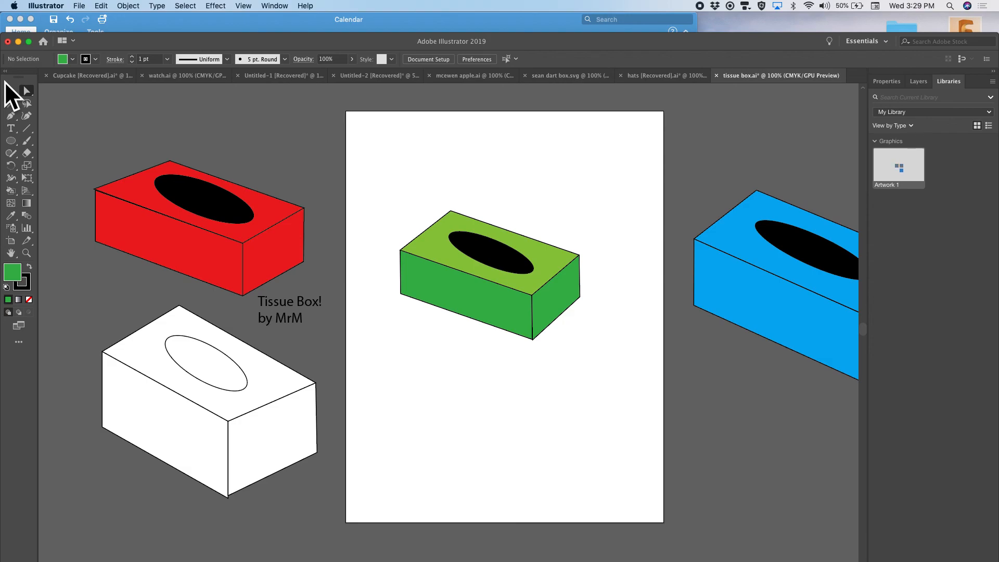
Select the entire green tissue box, group its parts and clear the selection
{"action": "left_click_drag", "start_coordinate": [368, 165], "coordinate": [614, 343]}
{"action": "left_click", "coordinate": [130, 5]}
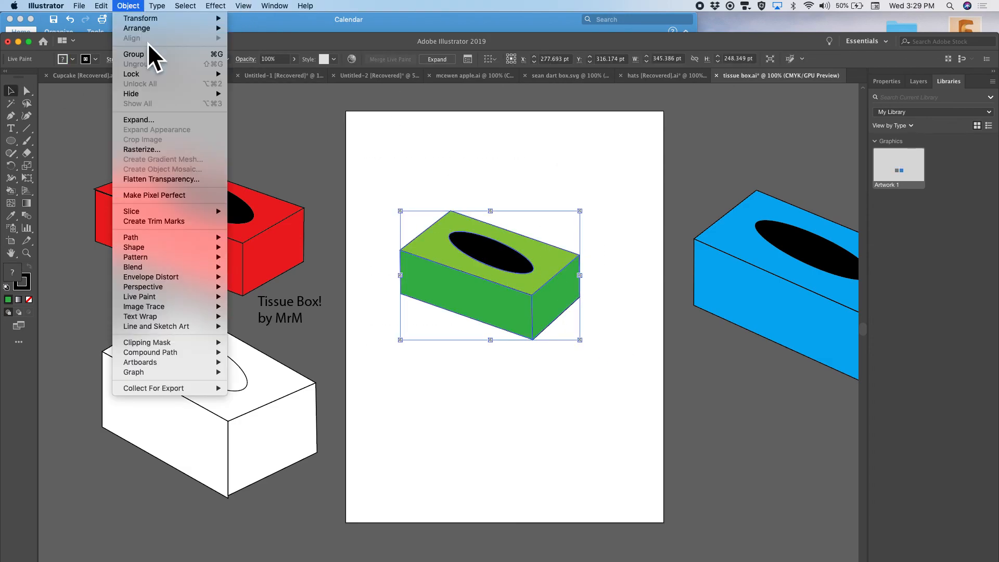
{"action": "left_click", "coordinate": [153, 56]}
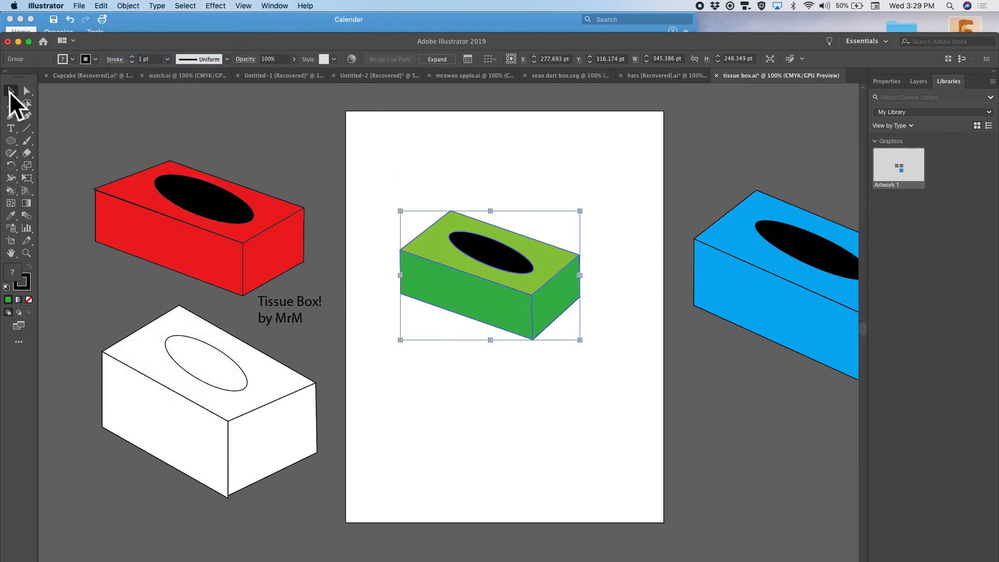
{"action": "left_click", "coordinate": [156, 123]}
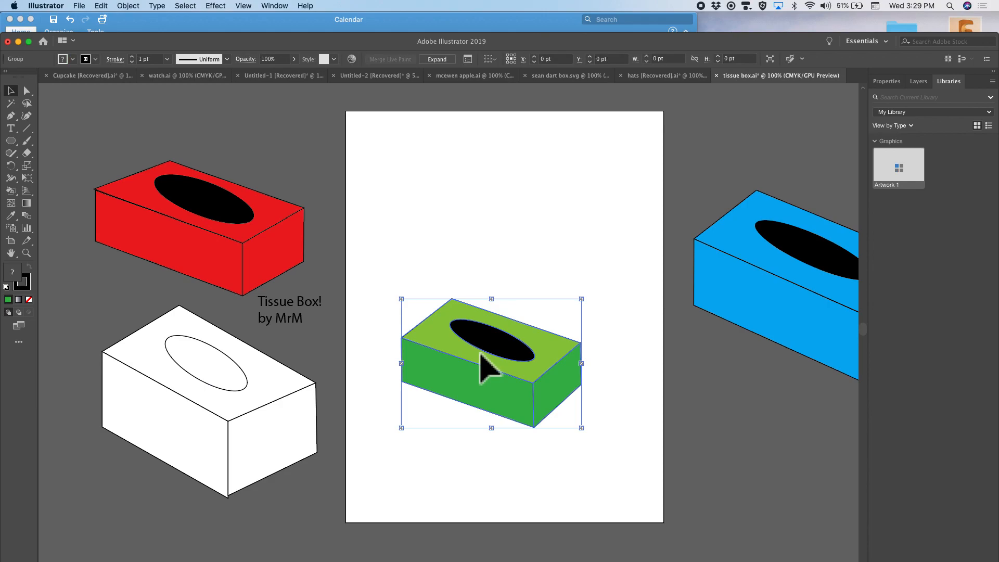